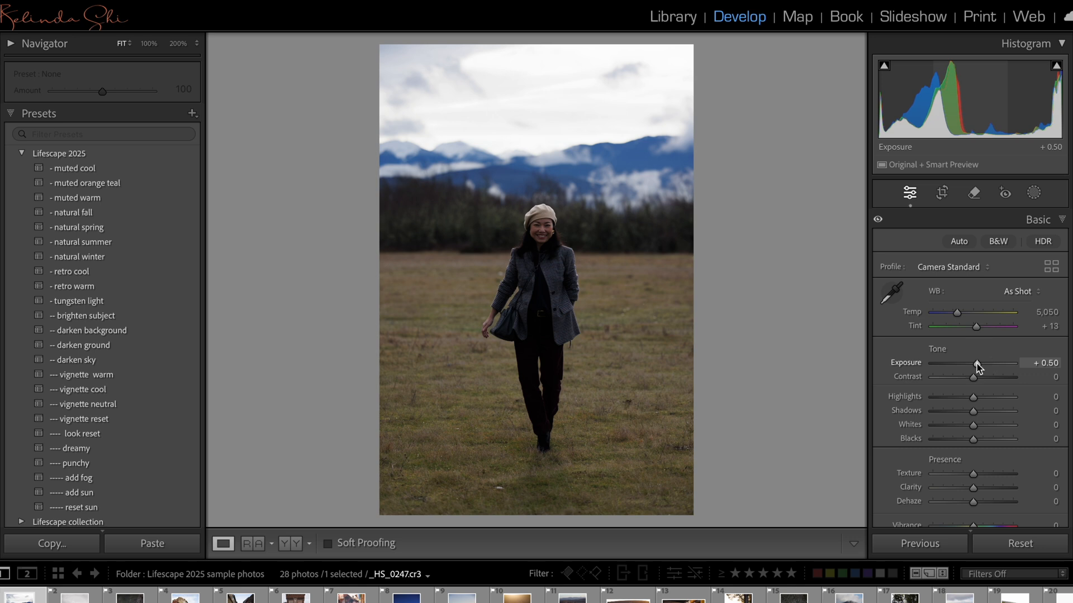
left_click(145, 170)
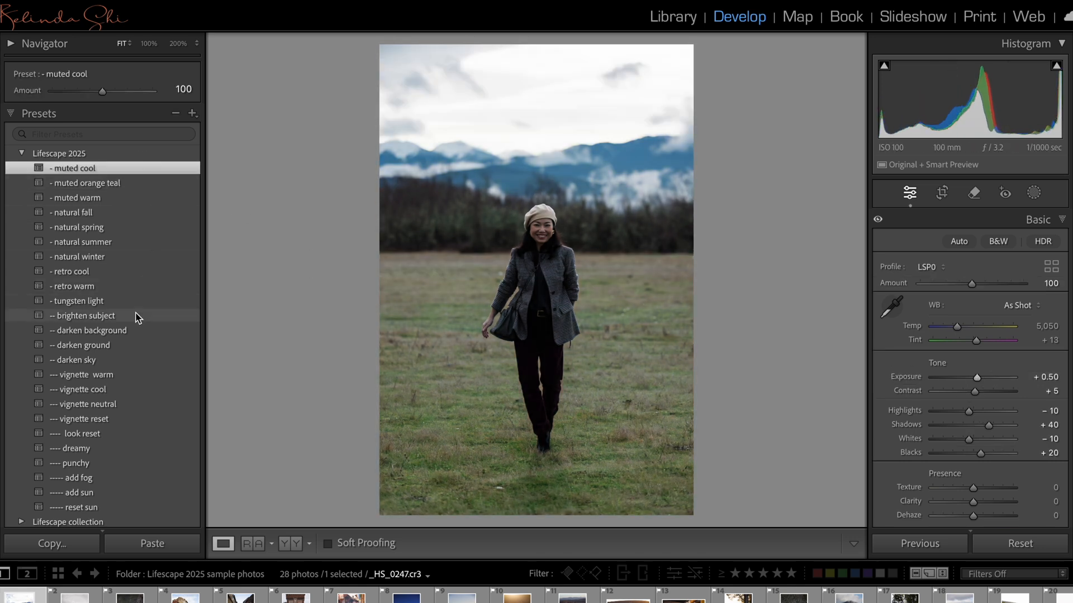
left_click(136, 316)
left_click(140, 332)
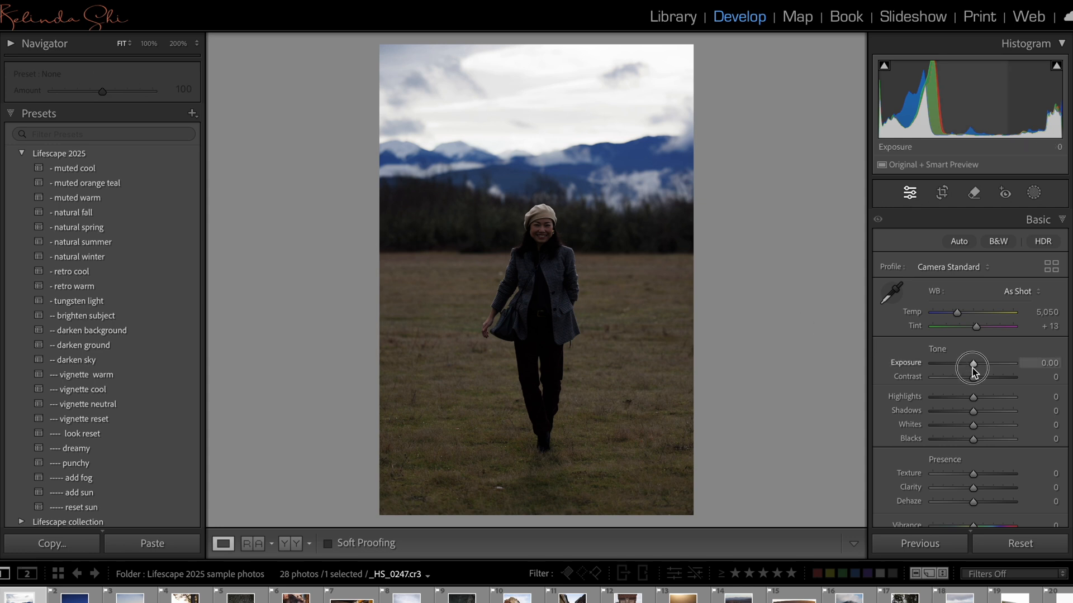
Step: Raise the exposure to +1.20 and apply the muted cool, brighten subject, darken background and darken ground presets
left_click_drag(972, 369, 982, 370)
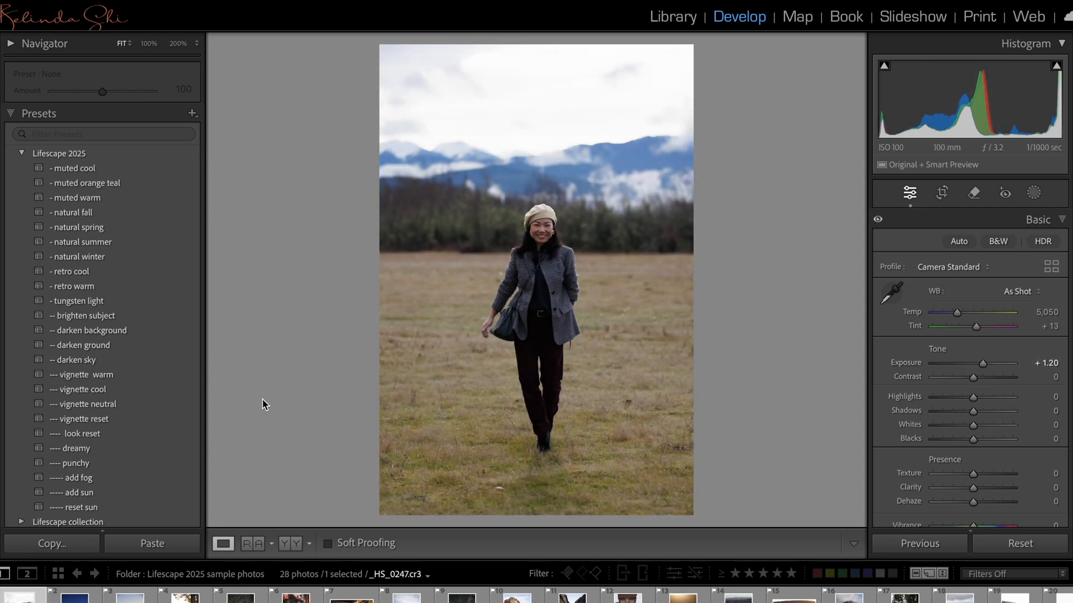
left_click(149, 169)
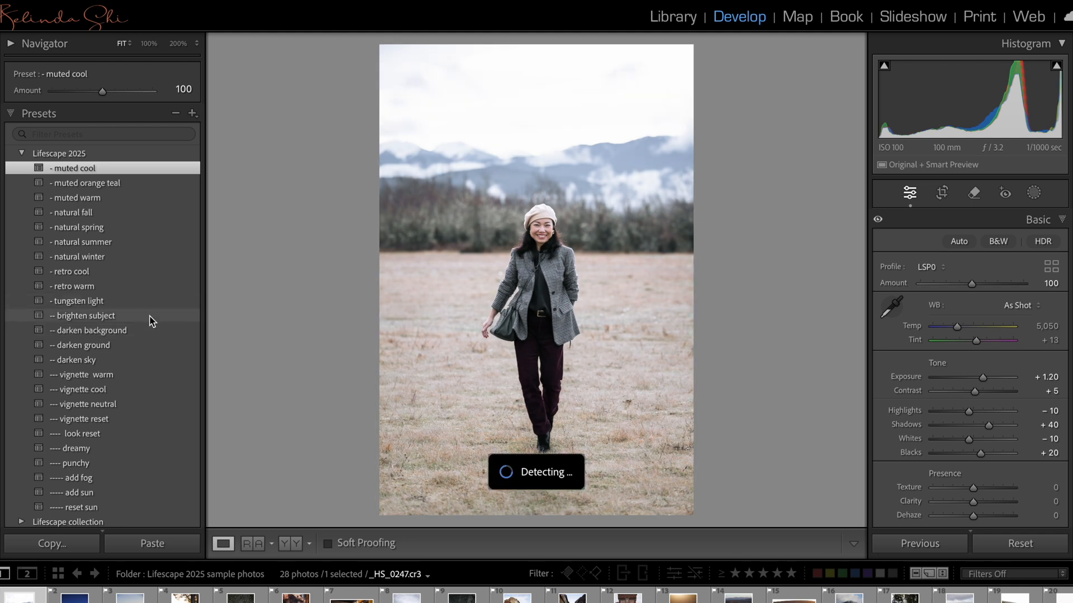
left_click(149, 317)
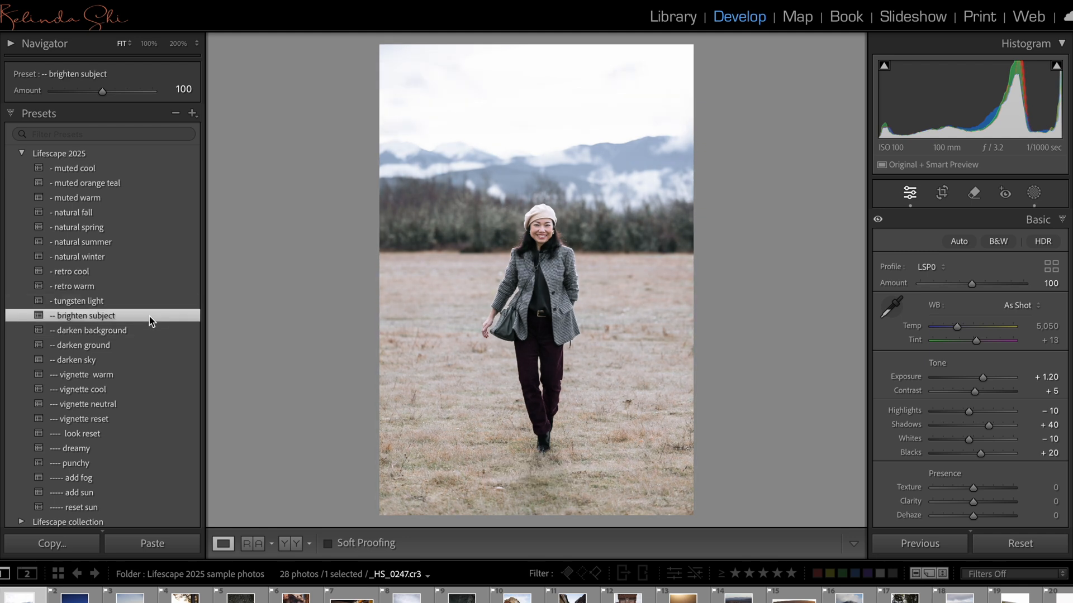
left_click(147, 332)
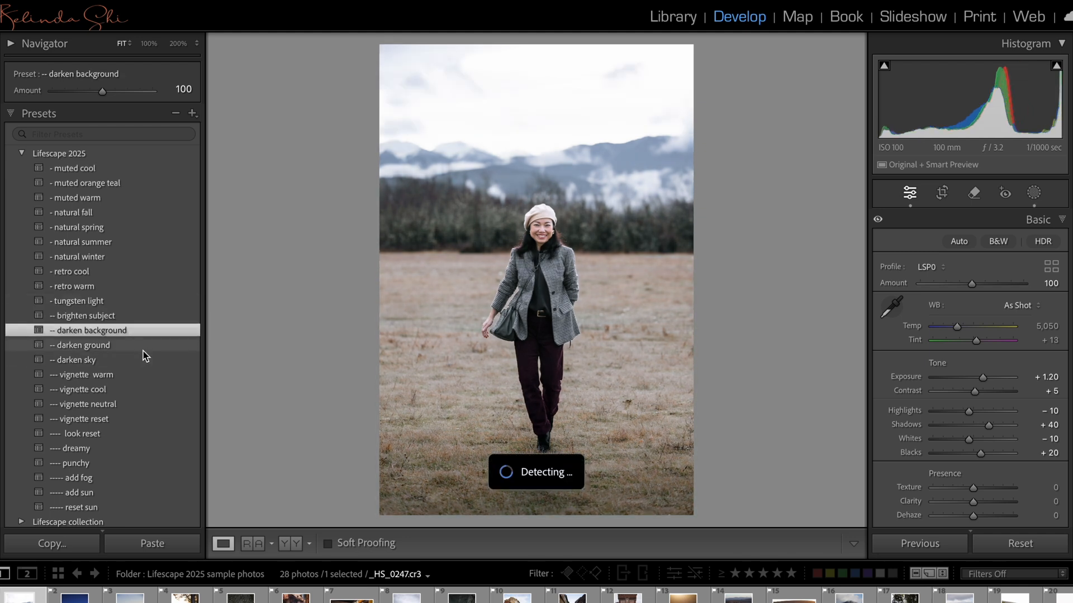
left_click(143, 346)
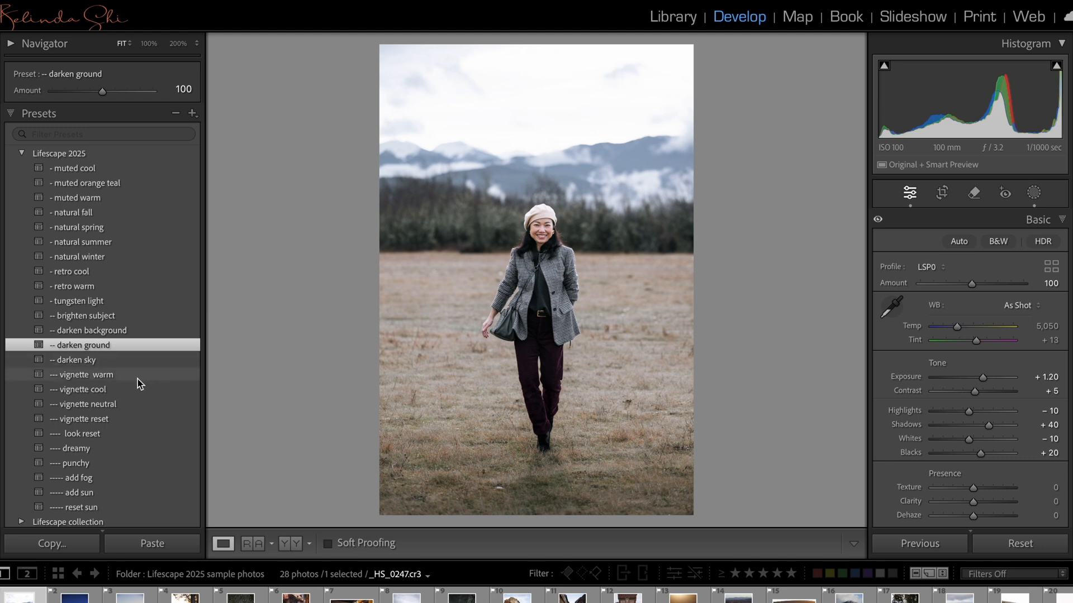
Step: Try the neutral vignette, settle on the vignette warm and punchy presets, and compare the edit with the unedited photo
left_click(125, 403)
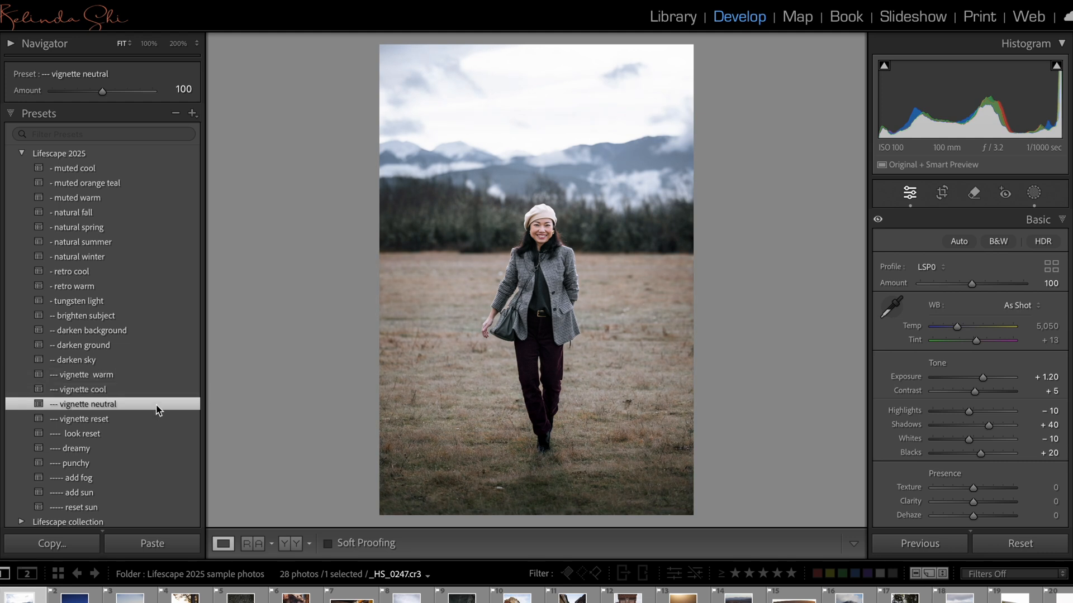
left_click(145, 375)
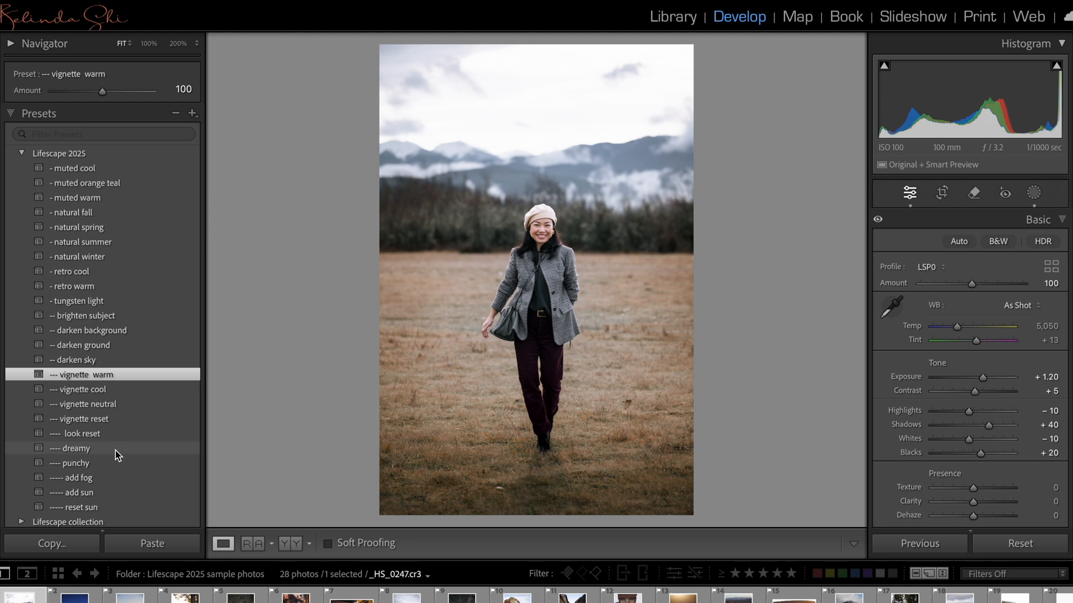
left_click(116, 464)
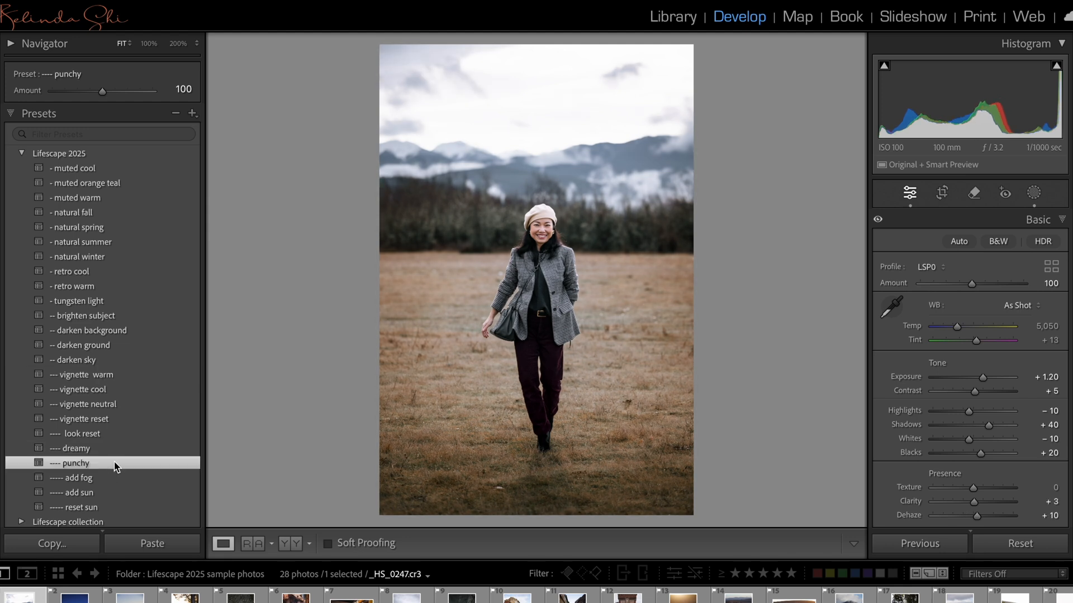
left_click(1044, 551)
key("ctrl+z")
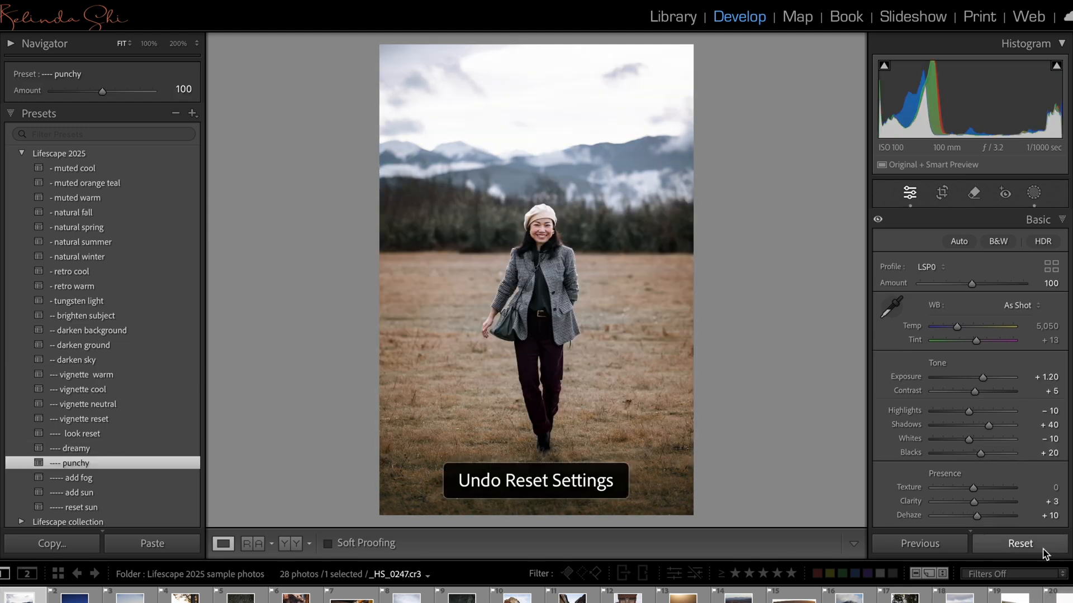
Step: On the camel photo, set the exposure to +0.30 and apply the muted orange teal, brighten subject, darken background and darken sky presets
key("Right")
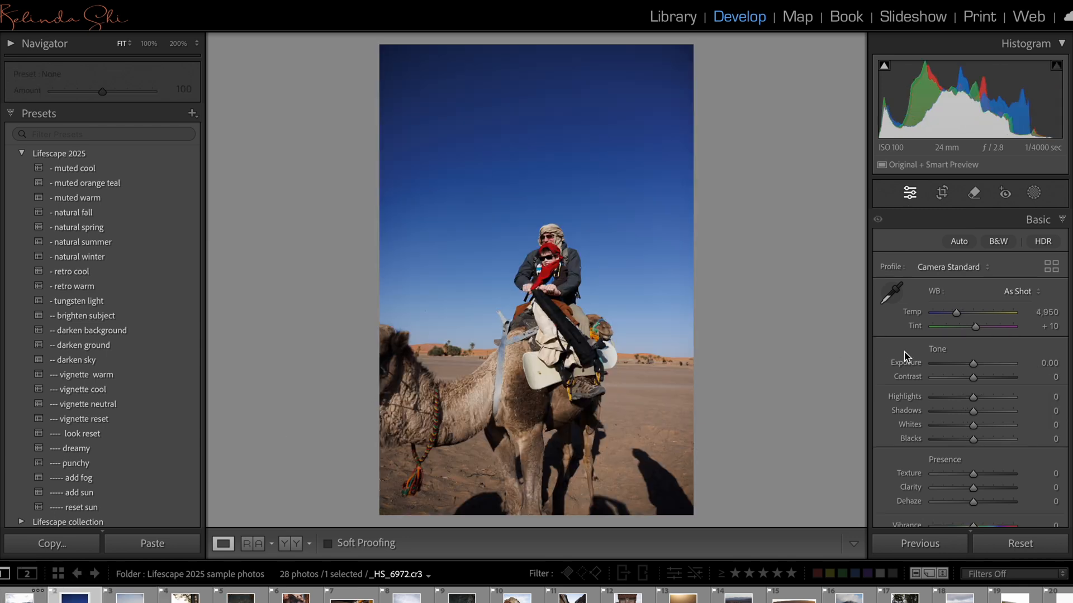
left_click_drag(974, 365, 975, 364)
left_click(116, 183)
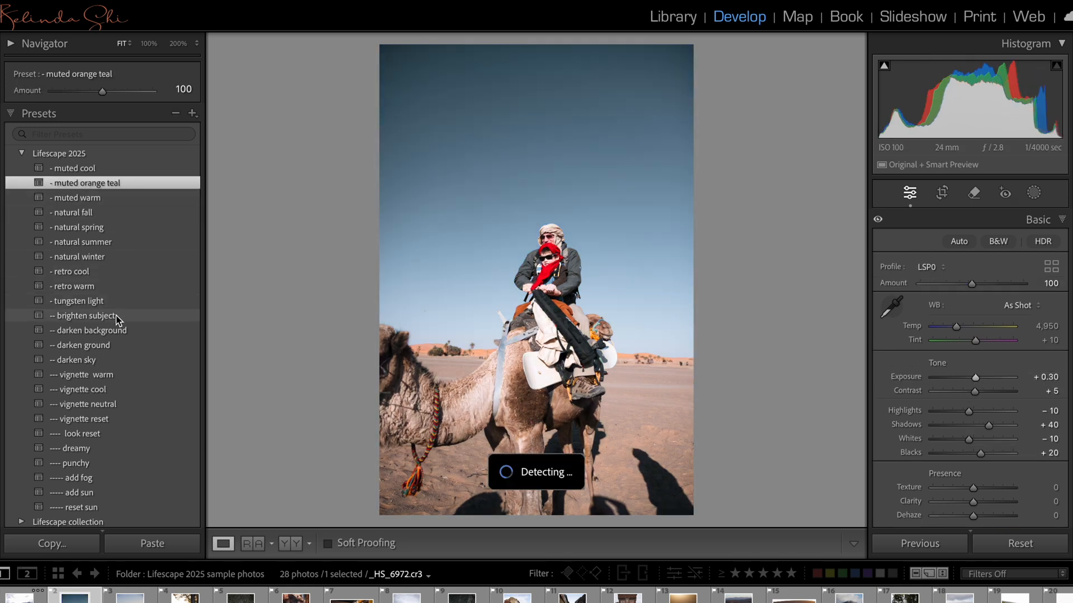
left_click(115, 315)
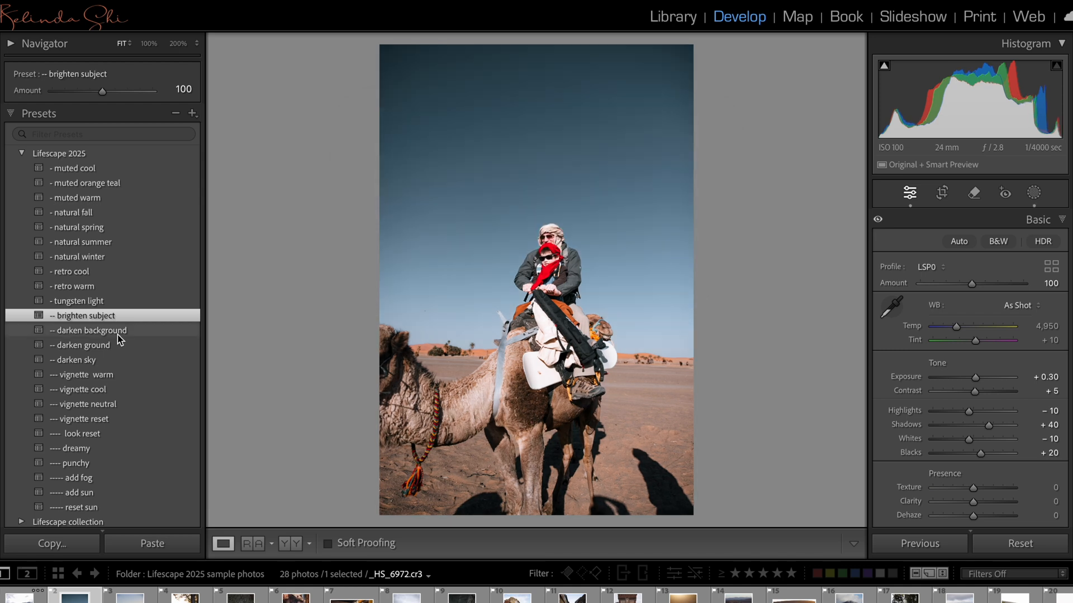
left_click(119, 335)
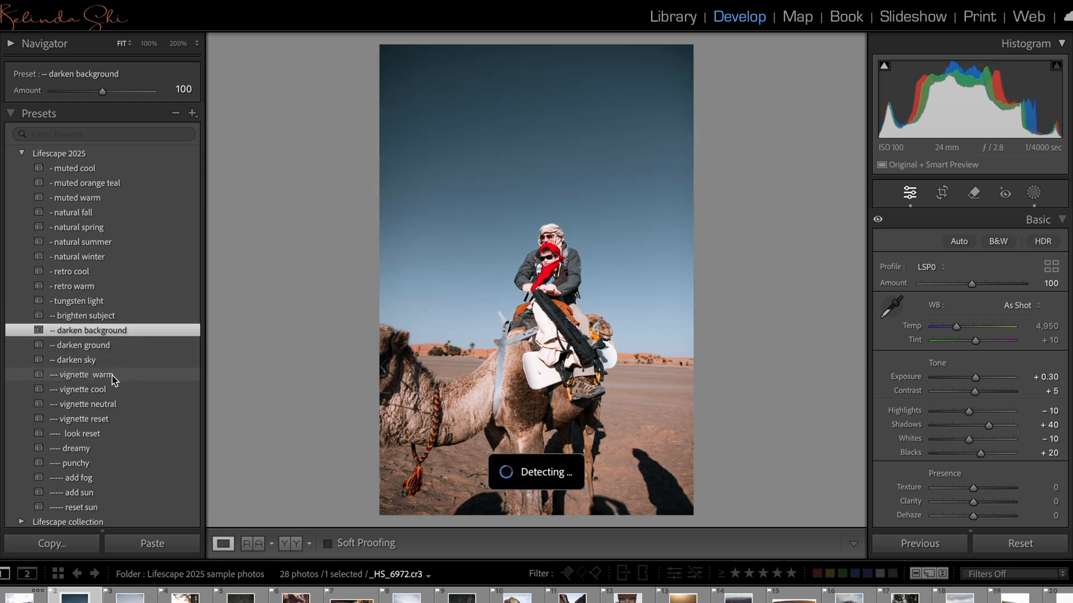
left_click(113, 359)
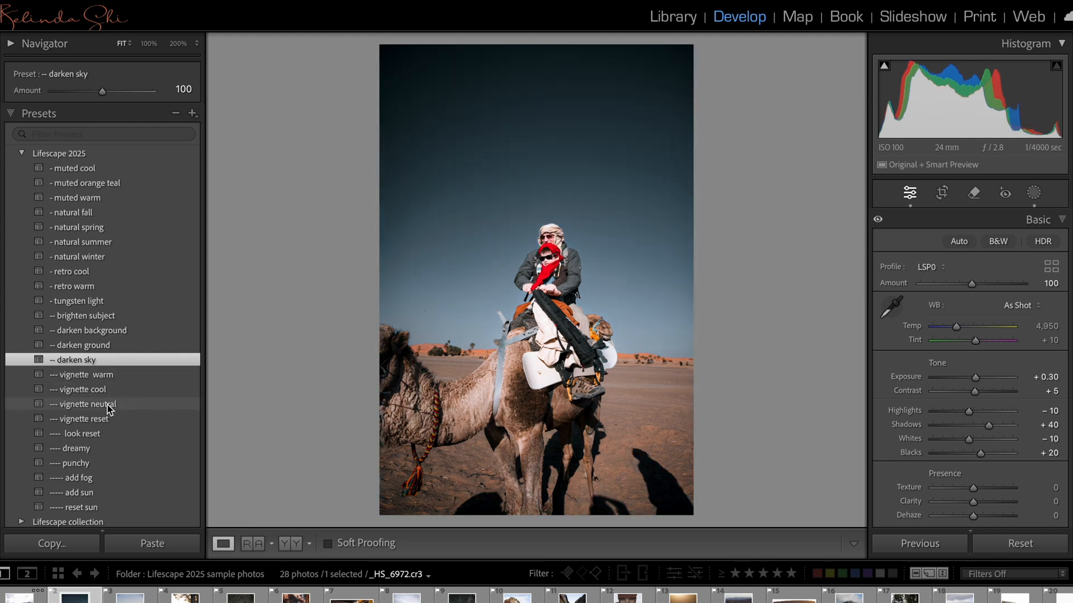
Step: Add the vignette neutral and dreamy presets to the camel photo and compare the edit with the unedited version
left_click(107, 406)
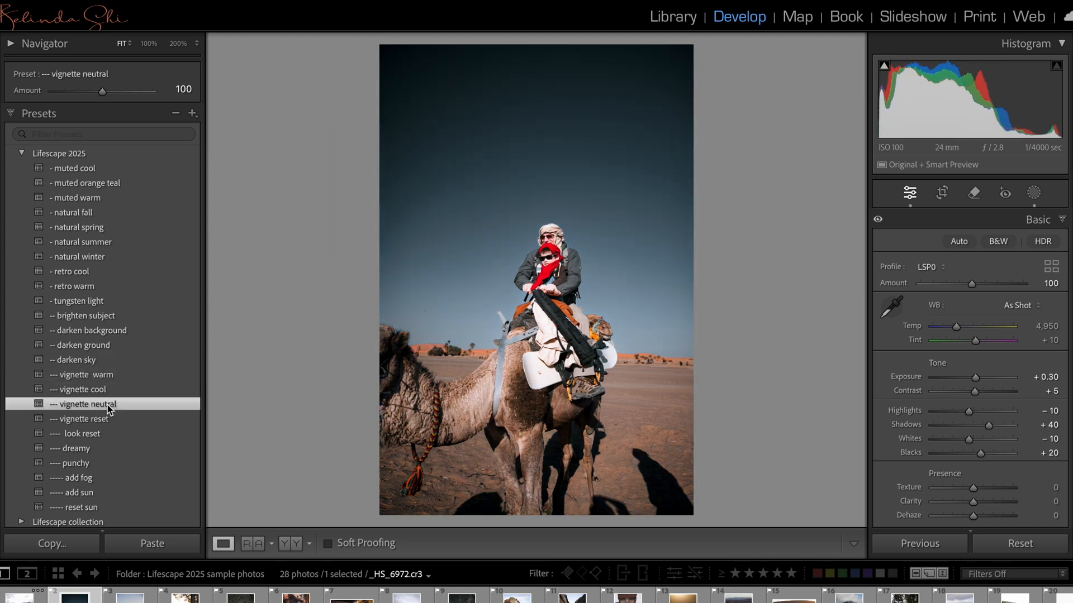
left_click(99, 449)
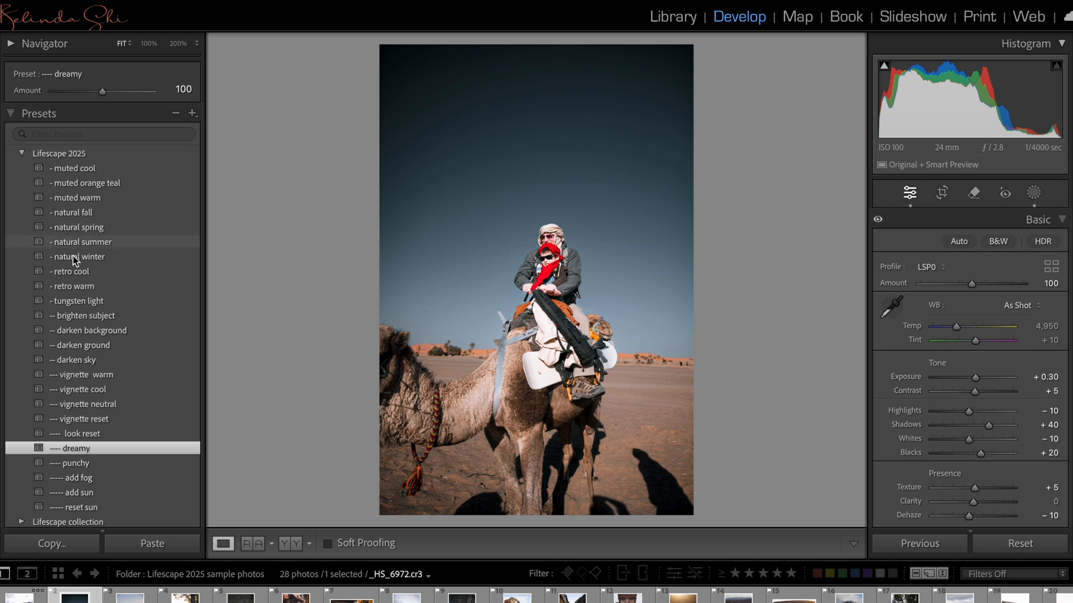
left_click(1016, 545)
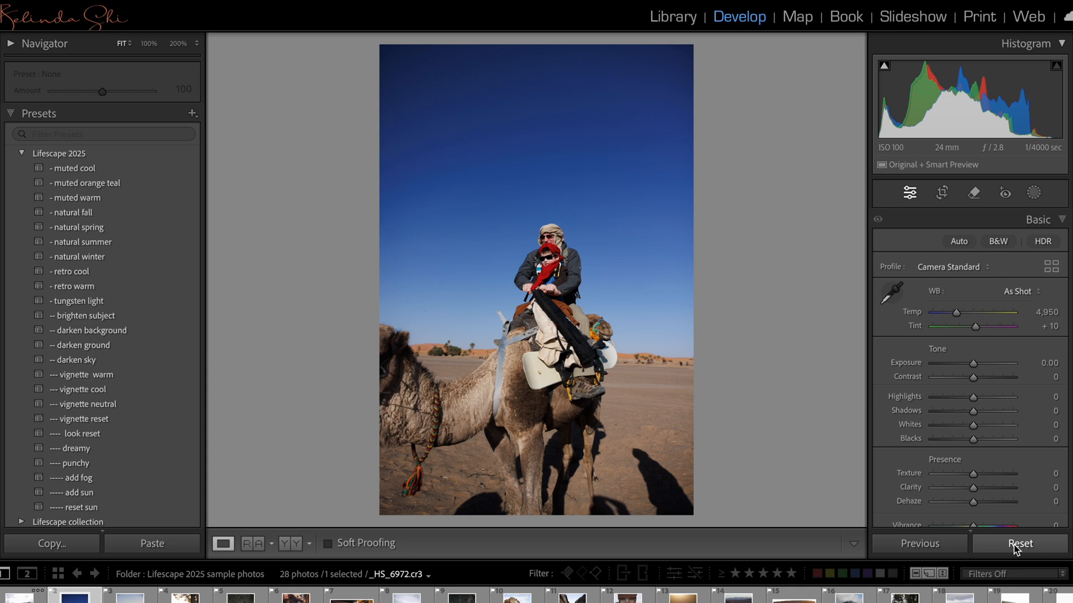
key("ctrl+z")
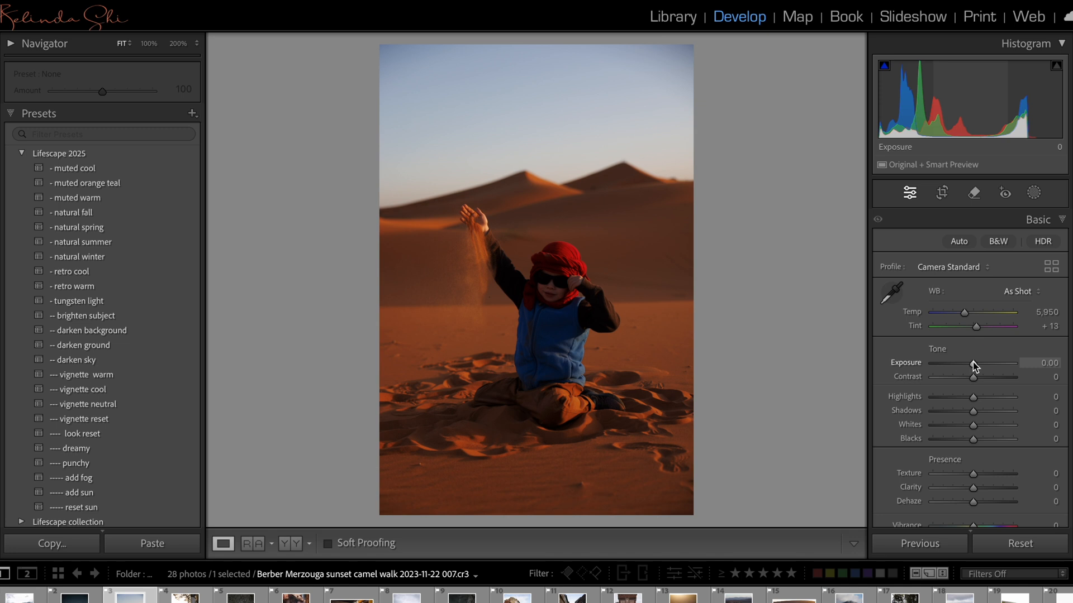
Step: On the desert dune photo, set the exposure to +0.85 and apply the muted warm, brighten subject and darken background presets
left_click_drag(974, 363, 980, 364)
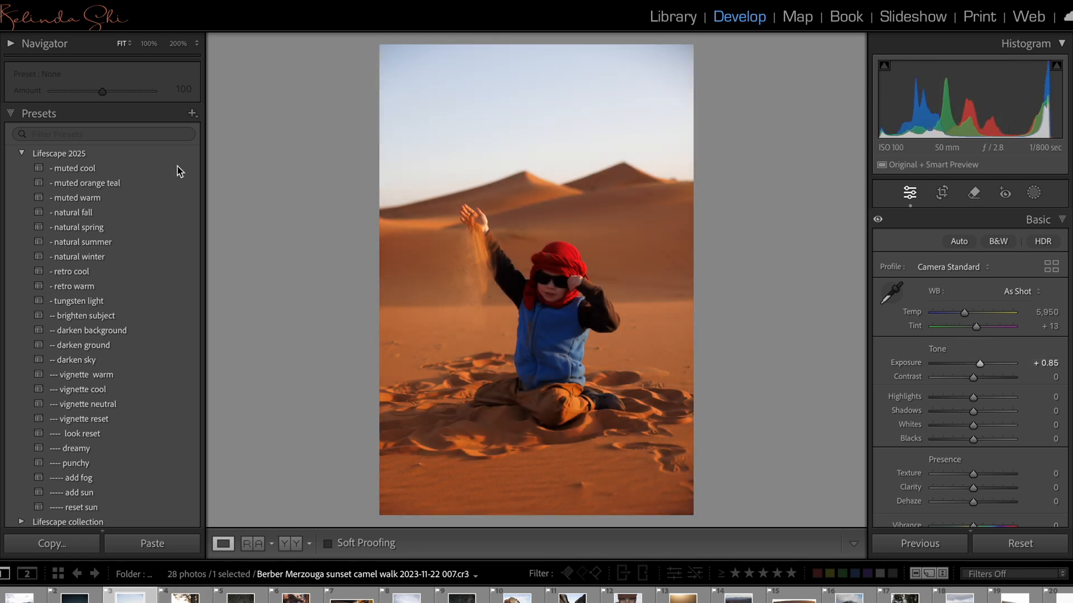
left_click(115, 199)
left_click(119, 315)
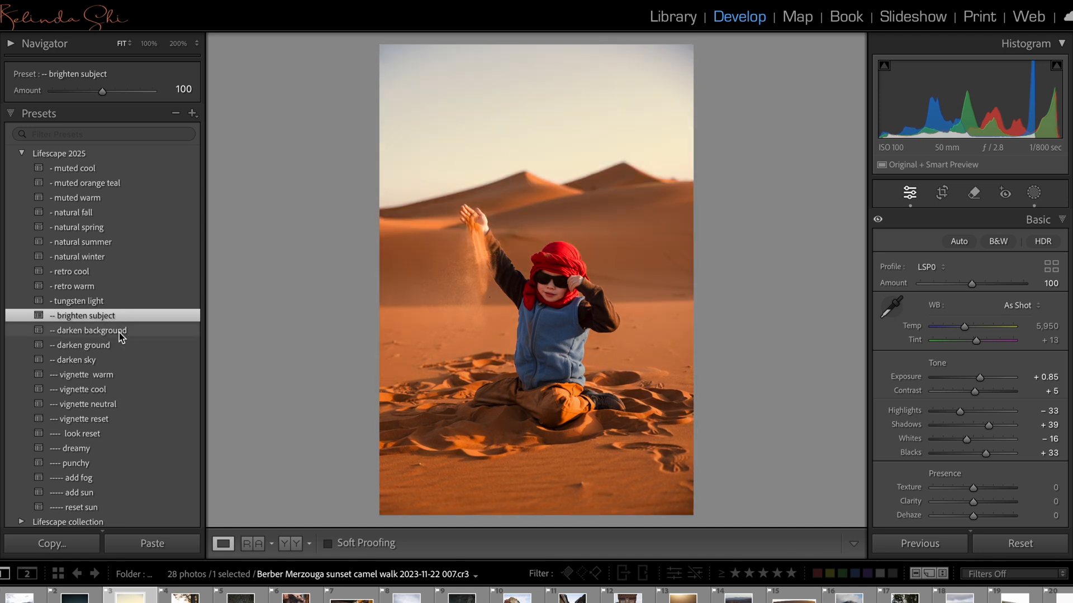
left_click(119, 331)
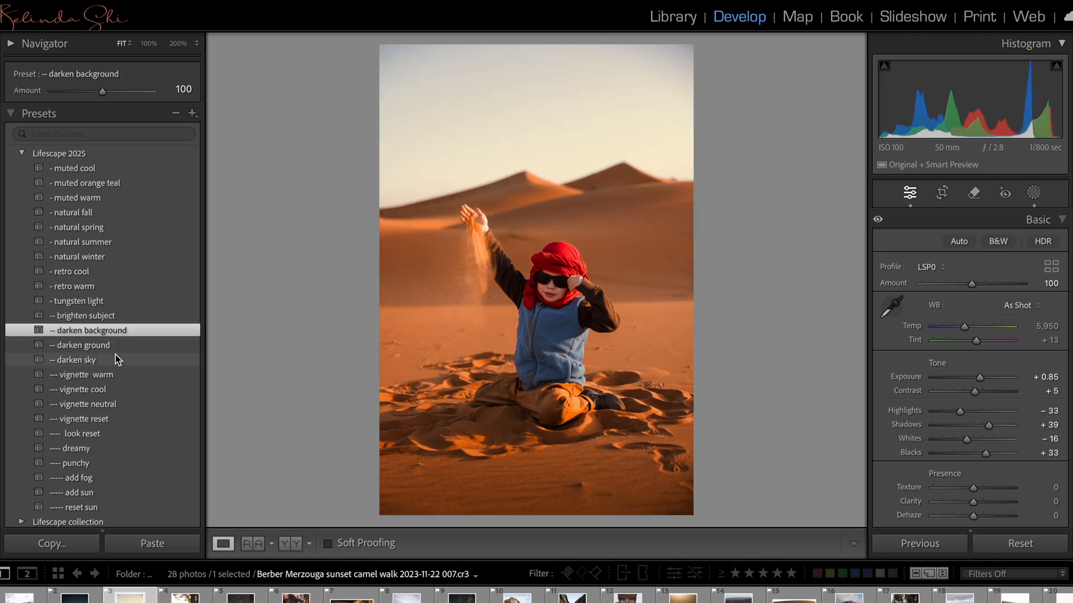
Step: Add the vignette warm and dreamy presets to the dune photo and raise its exposure to +1.05
left_click(111, 374)
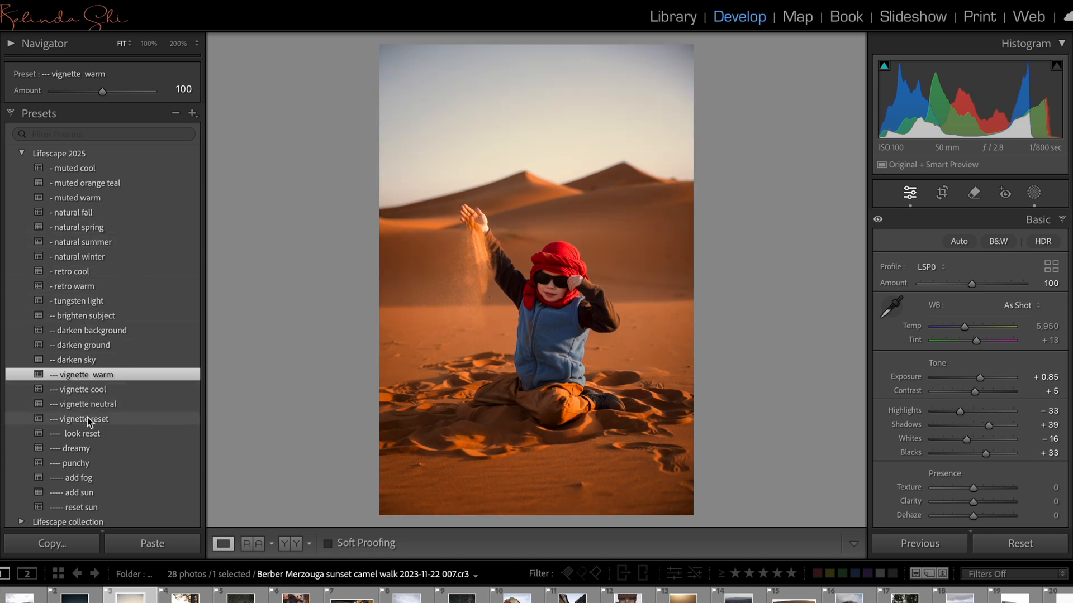
left_click(76, 448)
left_click_drag(982, 382, 983, 383)
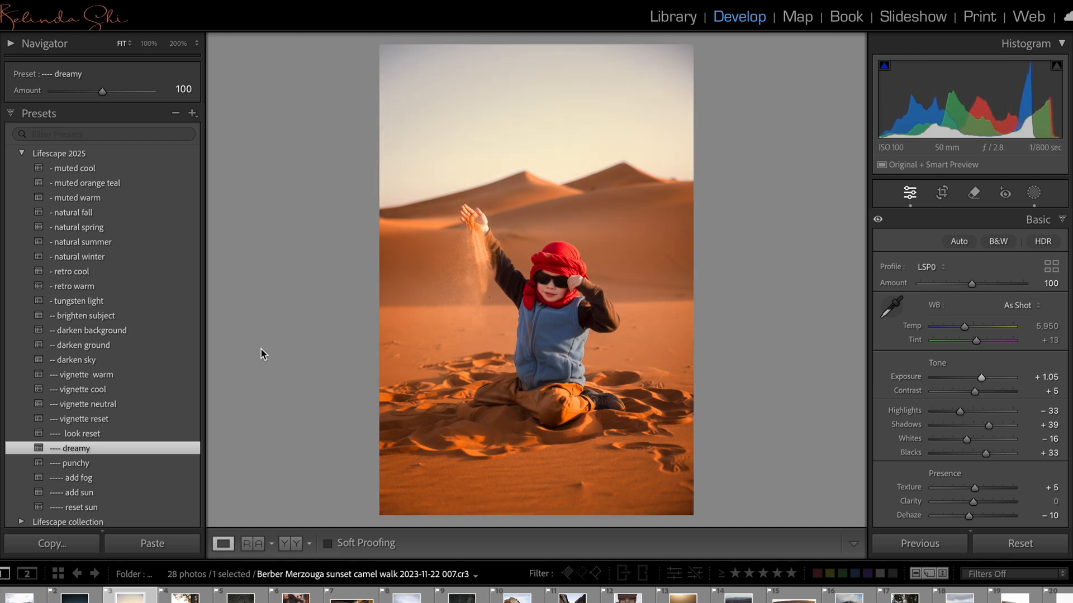
Step: Open the photo of the hooded boy behind the wooden table and try the muted warm preset on it
left_click(184, 597)
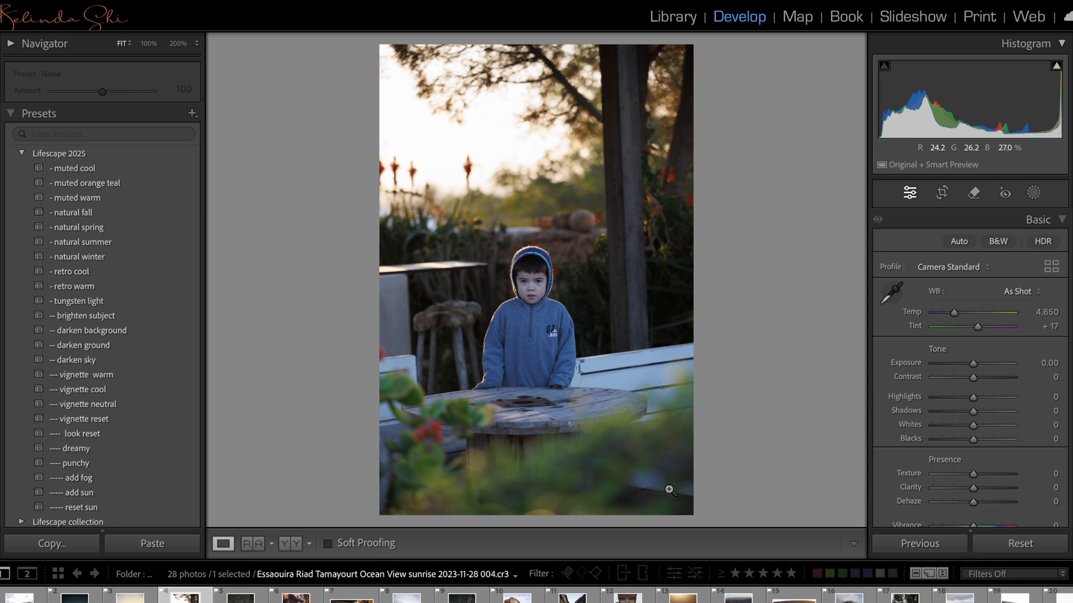
left_click(112, 213)
left_click(113, 199)
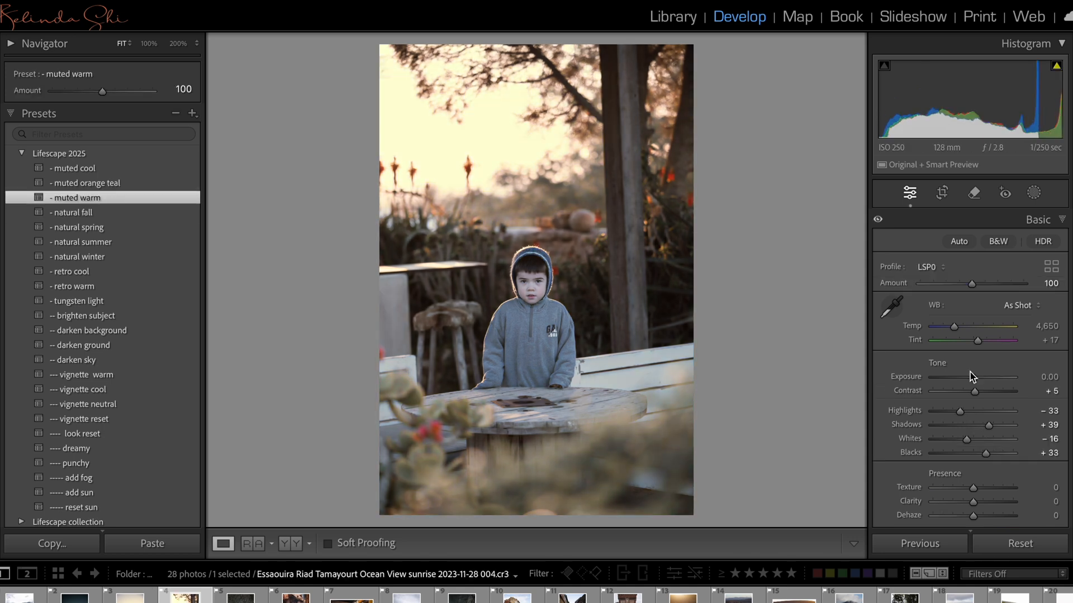
Step: Set the white balance to Auto and warm the colour temperature to 5,599
left_click(1008, 307)
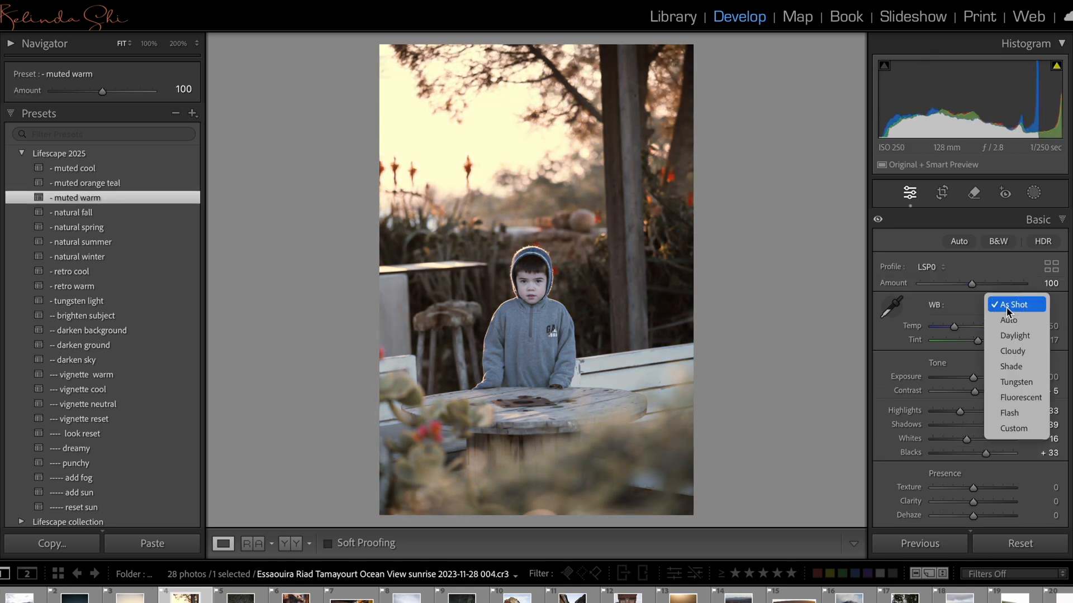
left_click(1009, 319)
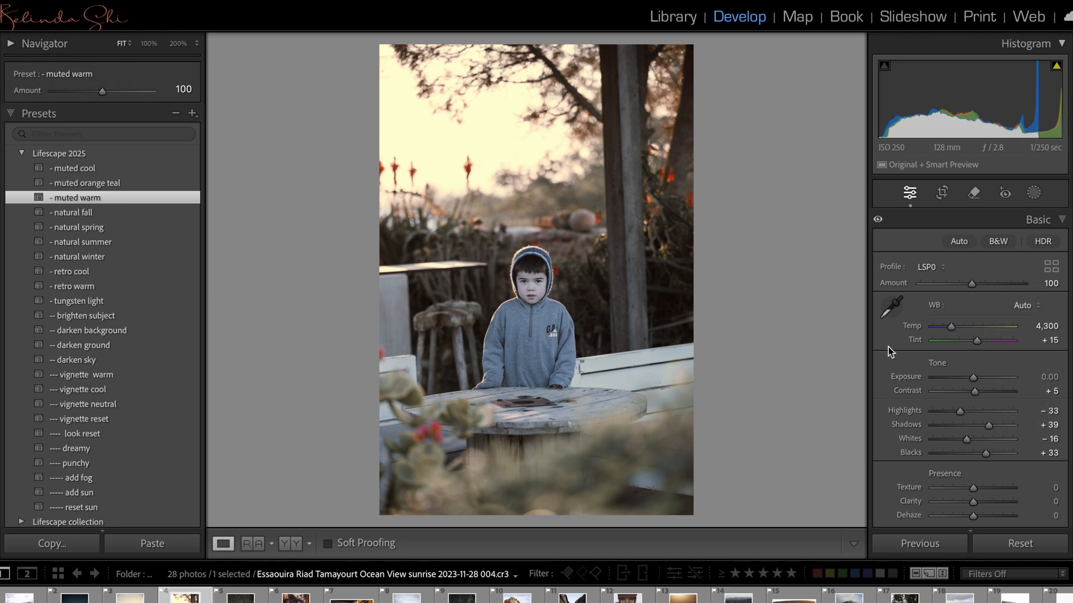
left_click_drag(951, 326, 962, 329)
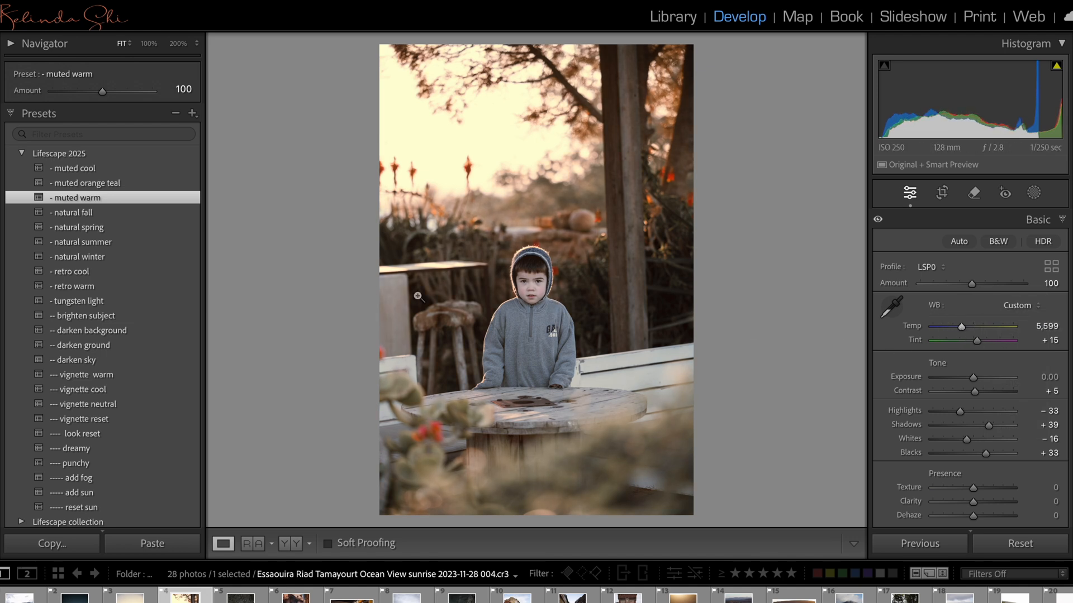
Step: Apply the natural summer, brighten subject, darken background, vignette warm and add sun presets to the hooded boy photo
left_click(149, 242)
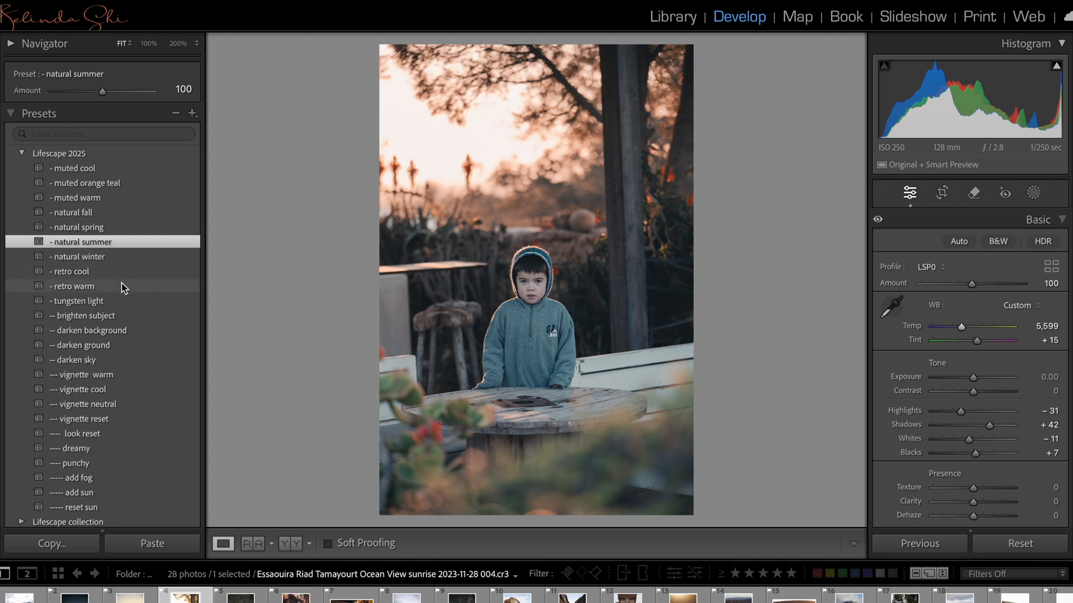
left_click(116, 316)
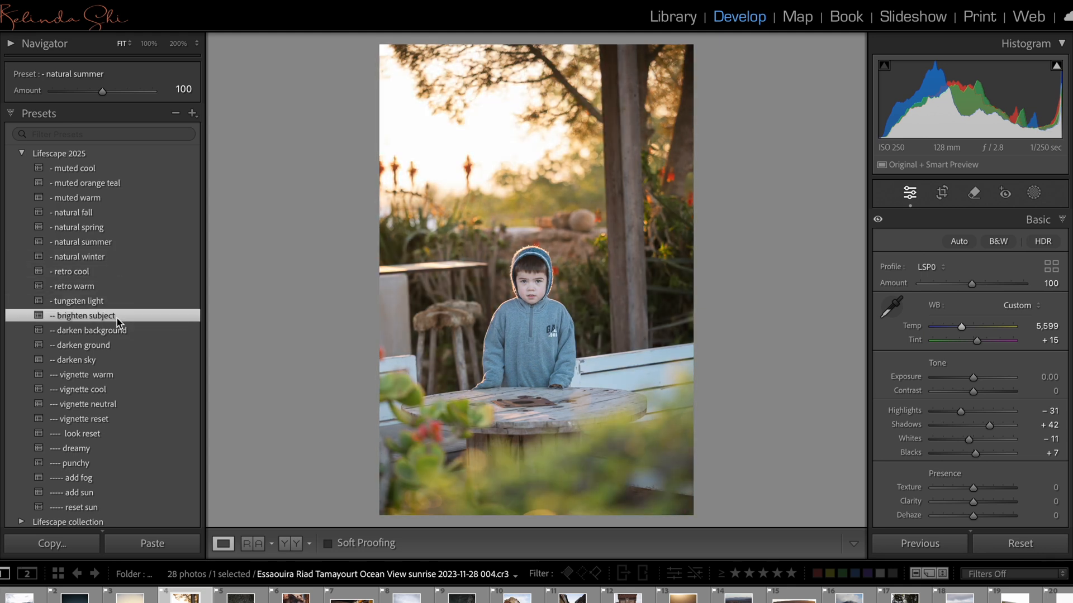
left_click(125, 332)
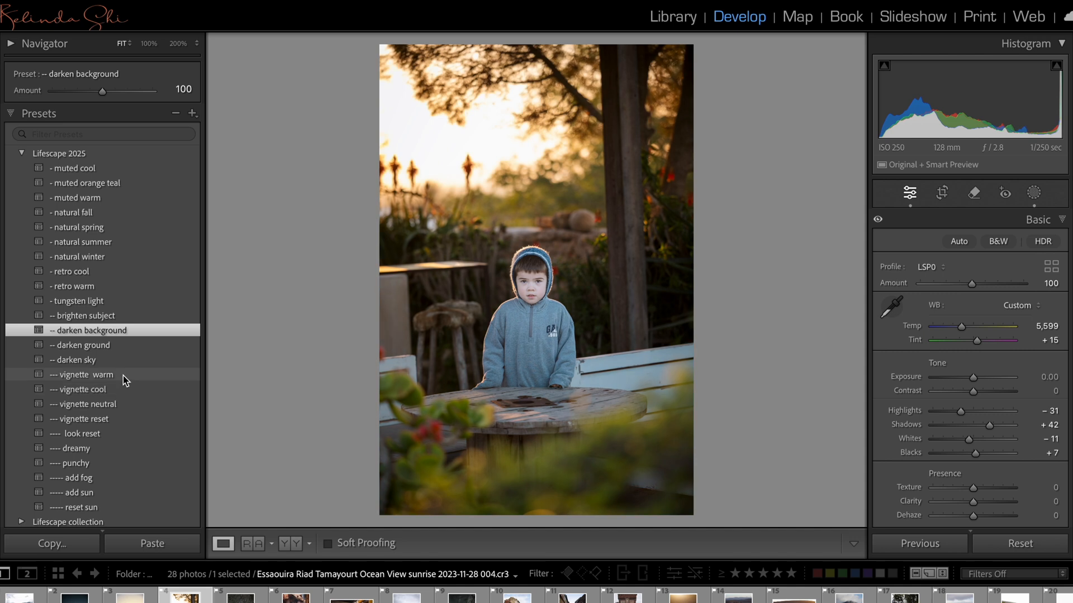
left_click(123, 376)
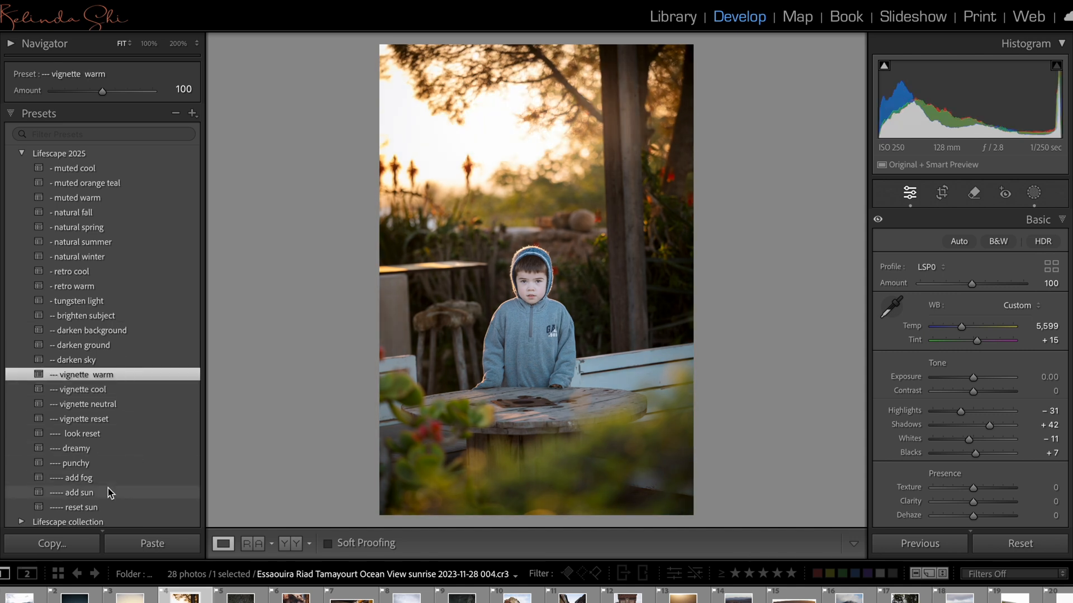
left_click(109, 492)
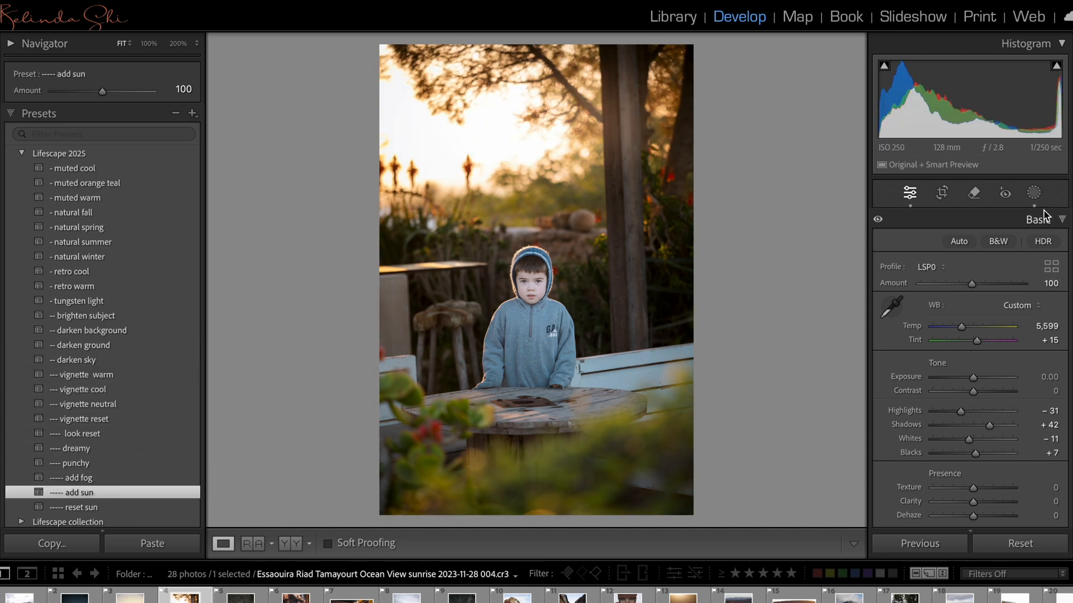
Step: Move the sunlight mask's radial gradient over the bright sky behind the hooded boy and tilt it slightly
left_click(1034, 196)
left_click(928, 272)
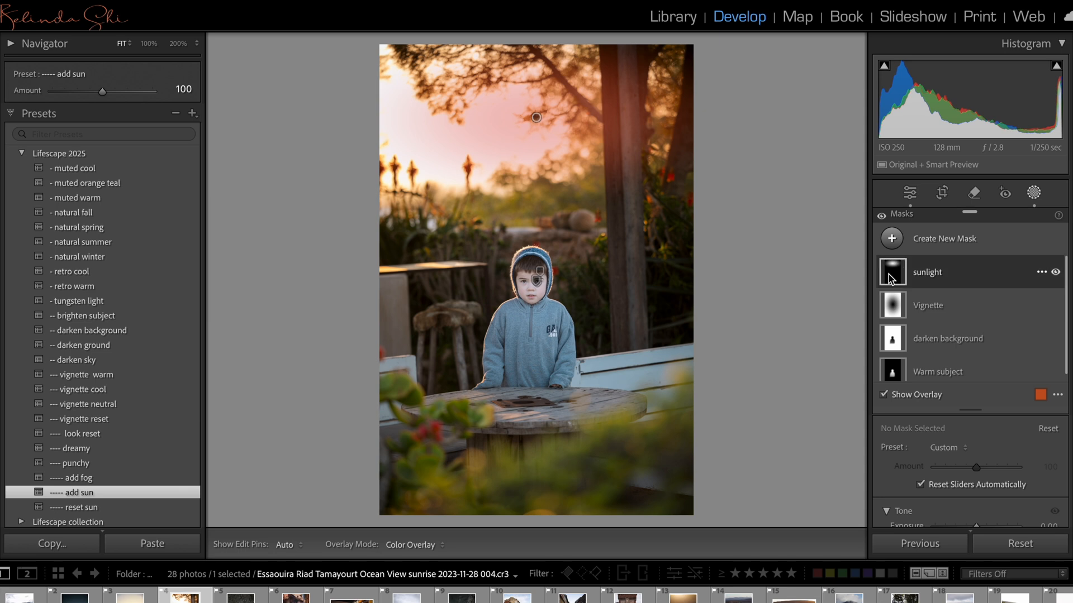
left_click_drag(536, 117, 506, 165)
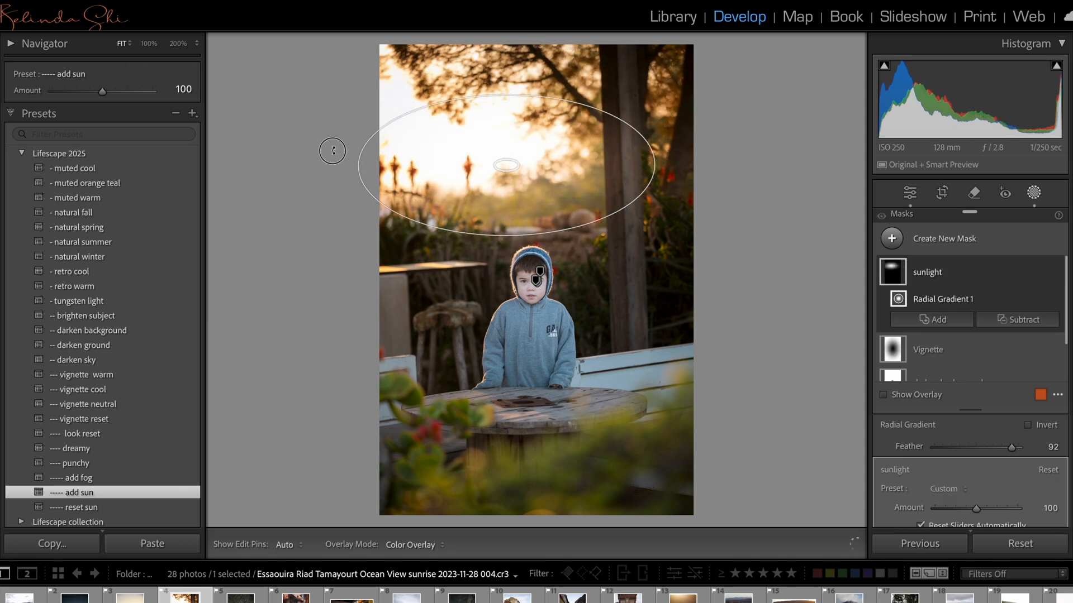
mouse_move(336, 150)
left_mouse_down()
mouse_move(340, 117)
mouse_move(328, 175)
mouse_move(352, 113)
mouse_move(347, 149)
mouse_move(411, 173)
mouse_move(349, 151)
mouse_move(353, 160)
left_mouse_up()
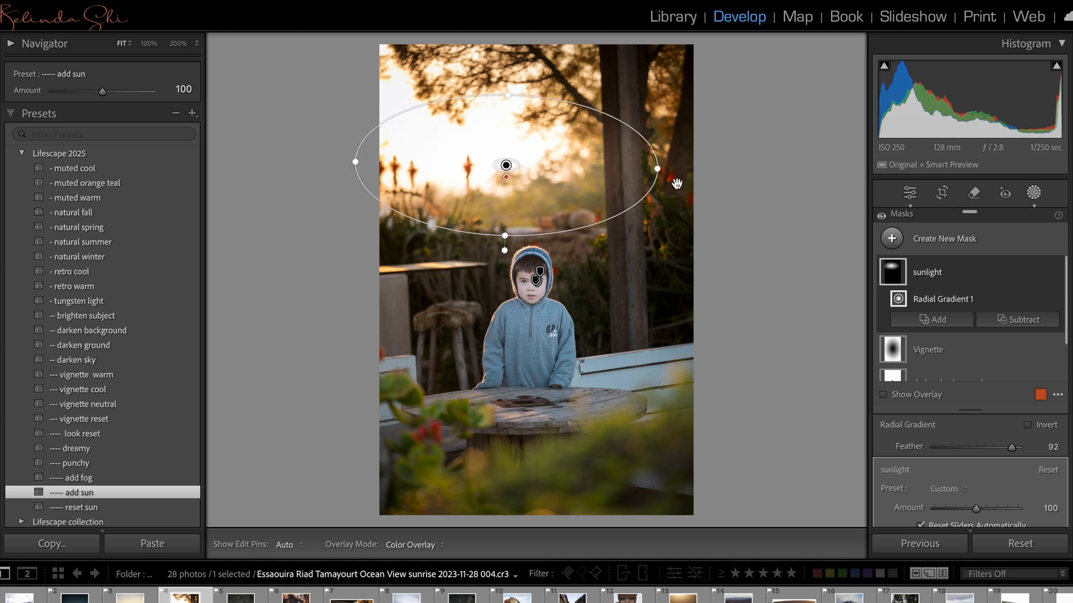
left_click(909, 193)
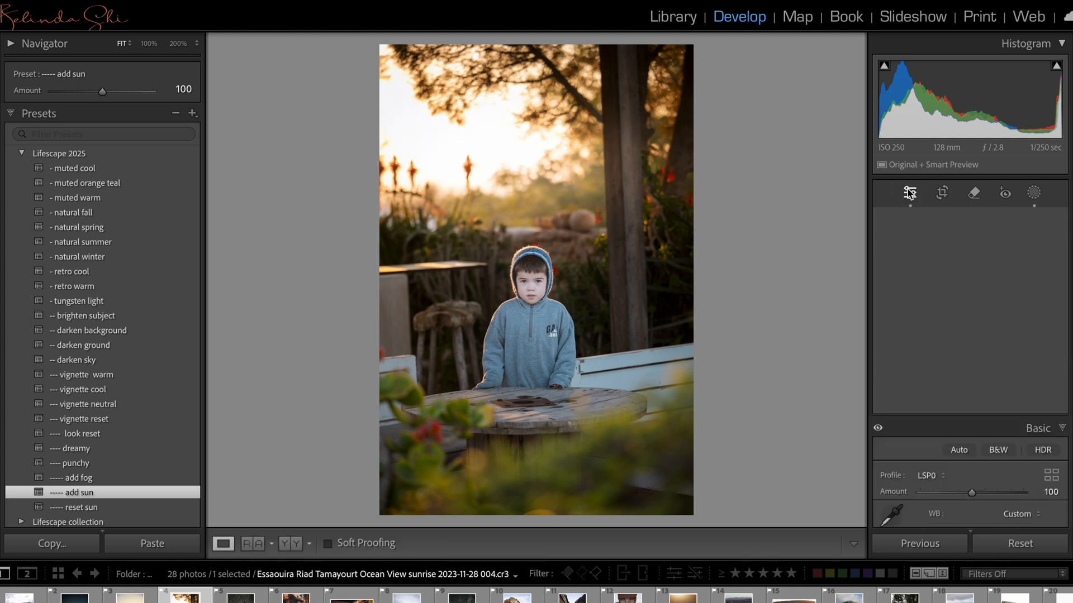
Step: Compare the hooded boy photo with its unedited version, restore the edit and review the camel and dune photos
left_click(1034, 543)
key("ctrl+z")
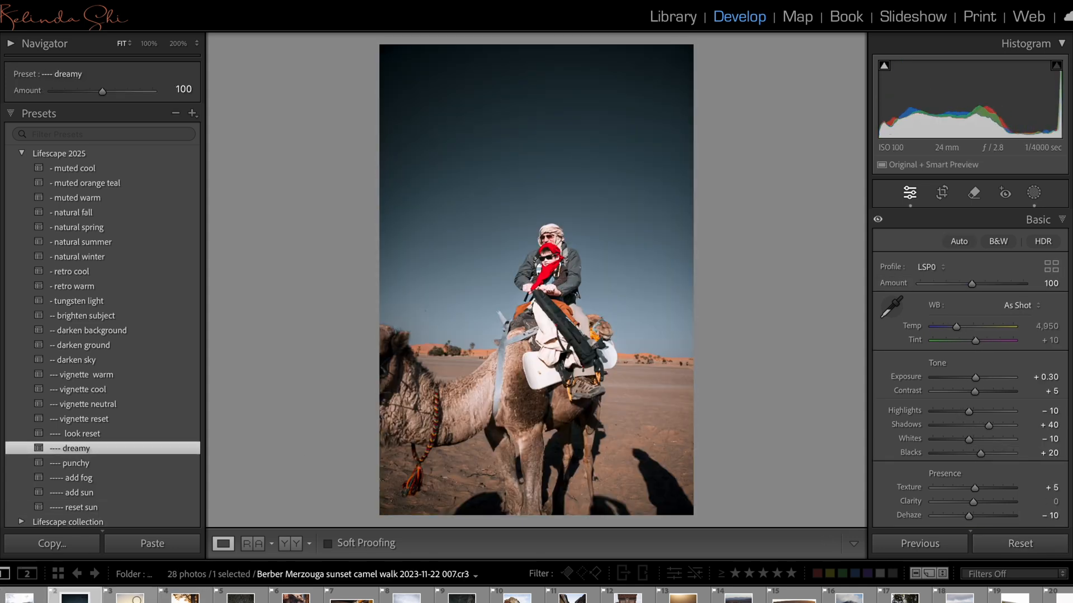
key("Right")
key("Right")
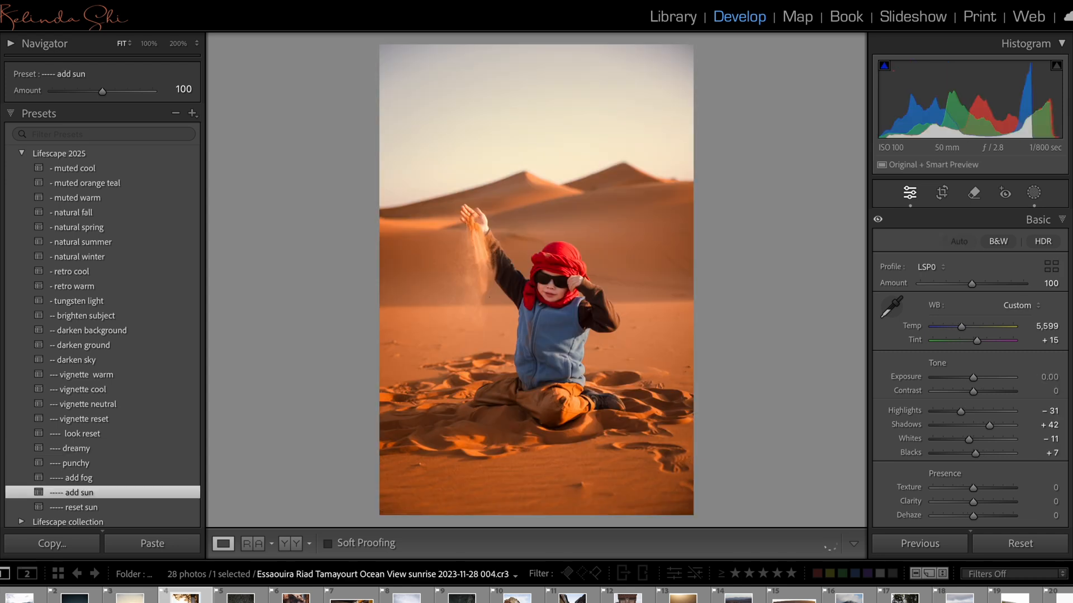
Step: Open the tree-lined road photo and stack the retro warm, darkening and vignette warm presets, trying dreamy before applying punchy
key("Right")
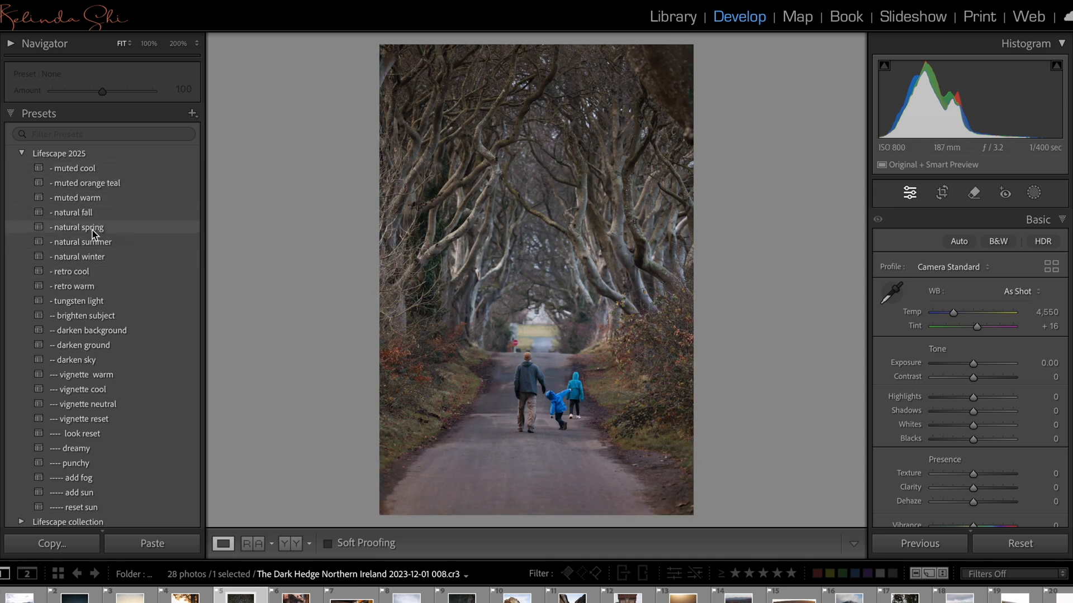
left_click(66, 287)
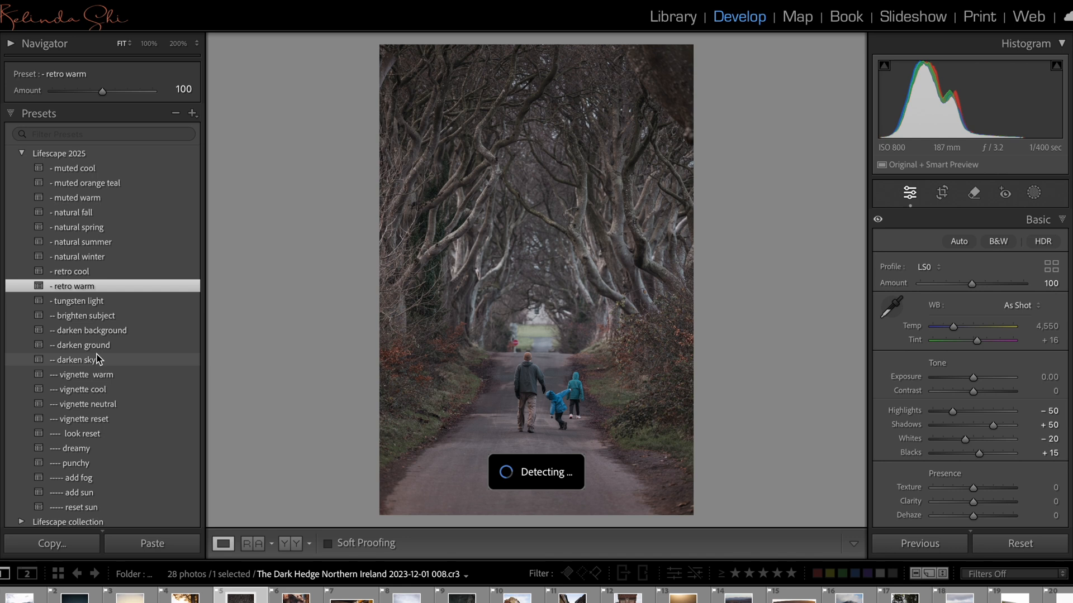
left_click(115, 345)
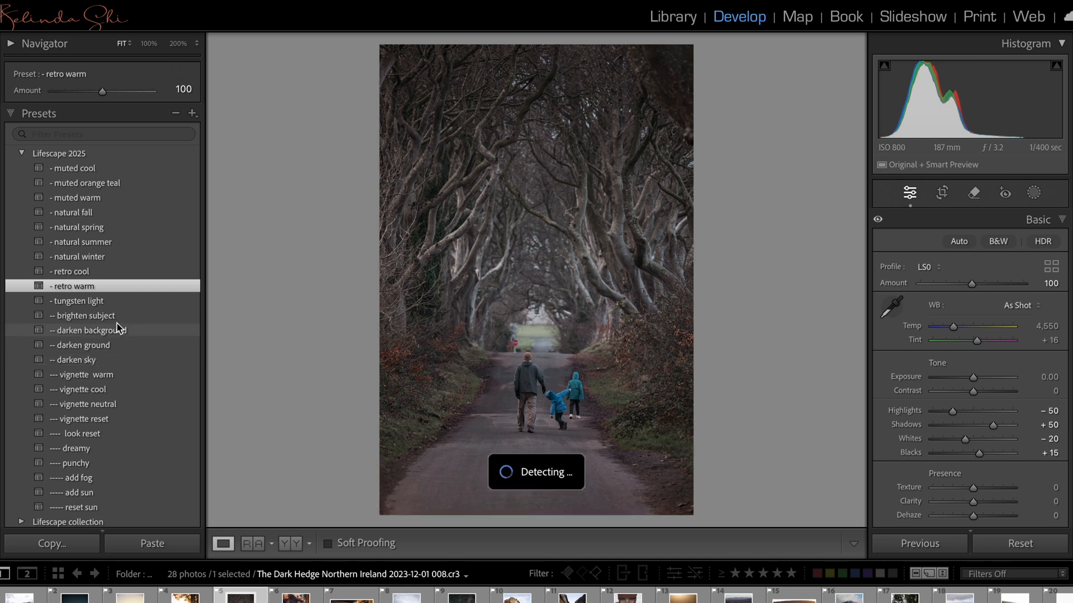
left_click(106, 375)
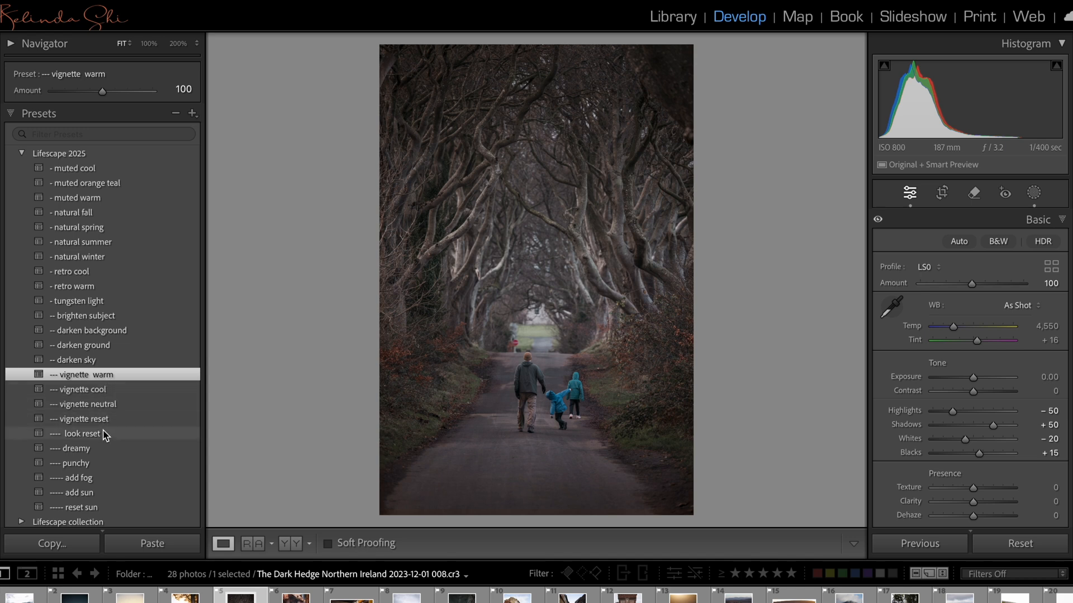
left_click(95, 450)
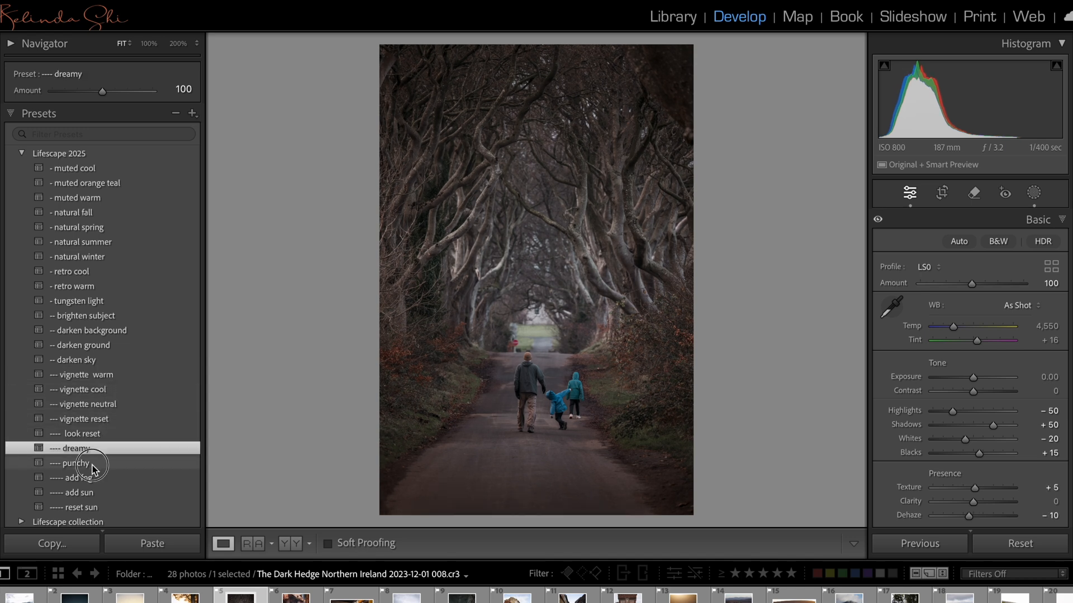
left_click(95, 465)
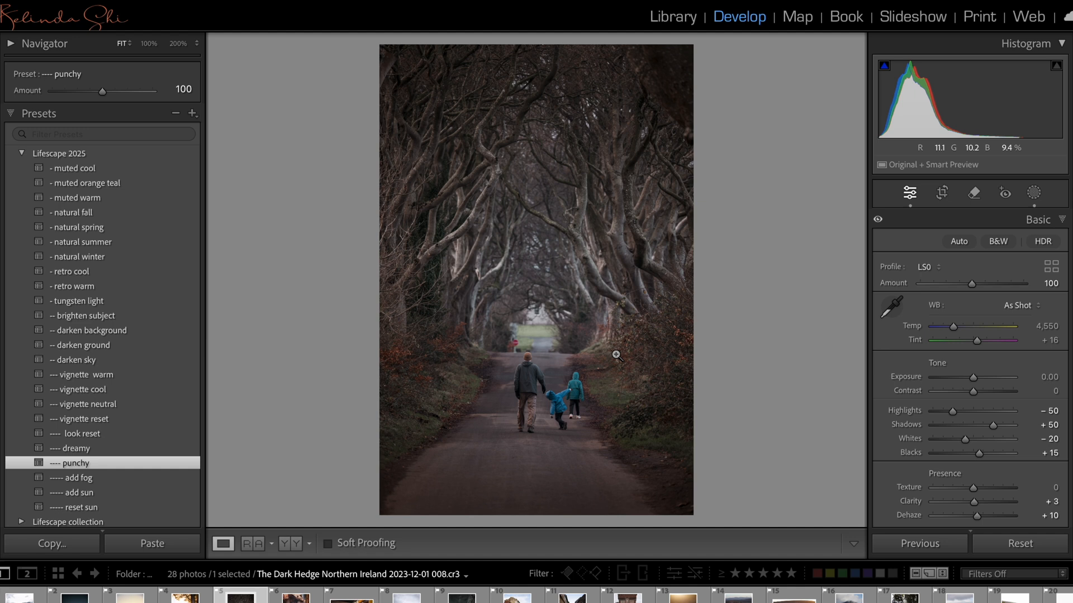
Step: Remove the small red sign at the far end of the tree-lined road
key("q")
left_click(514, 343)
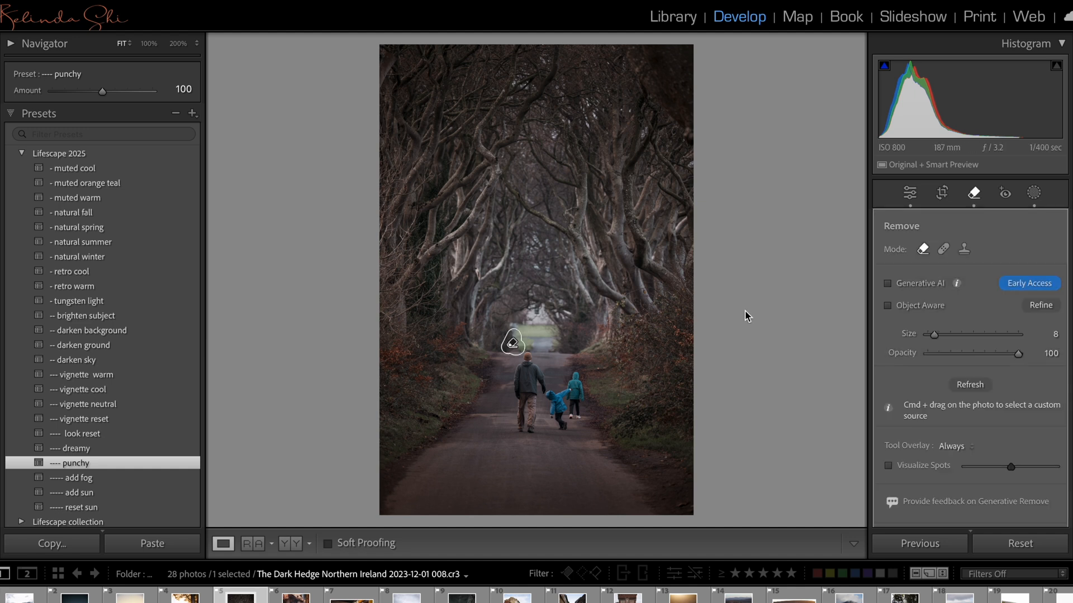
key("q")
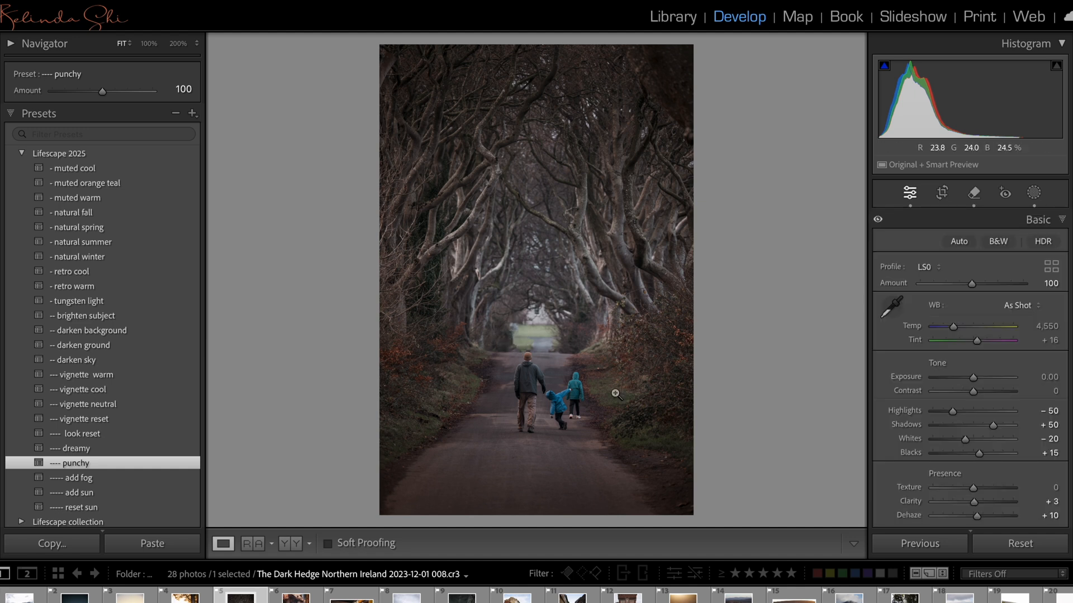
Step: Compare the road photo with its unedited version, restore the edit and review the edited photos from the first one onward
left_click(1012, 548)
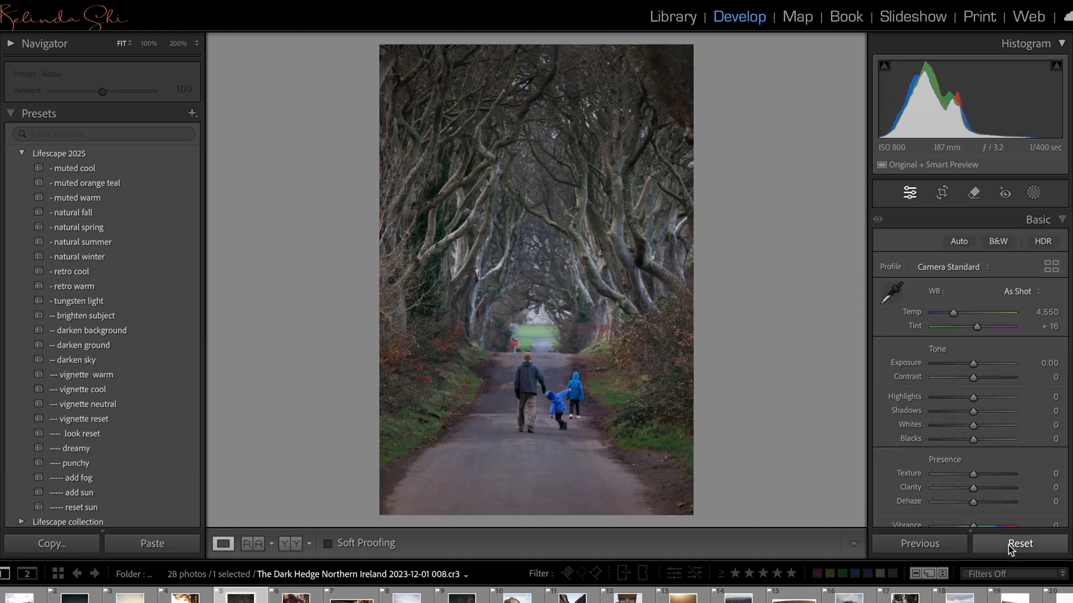
key("ctrl+z")
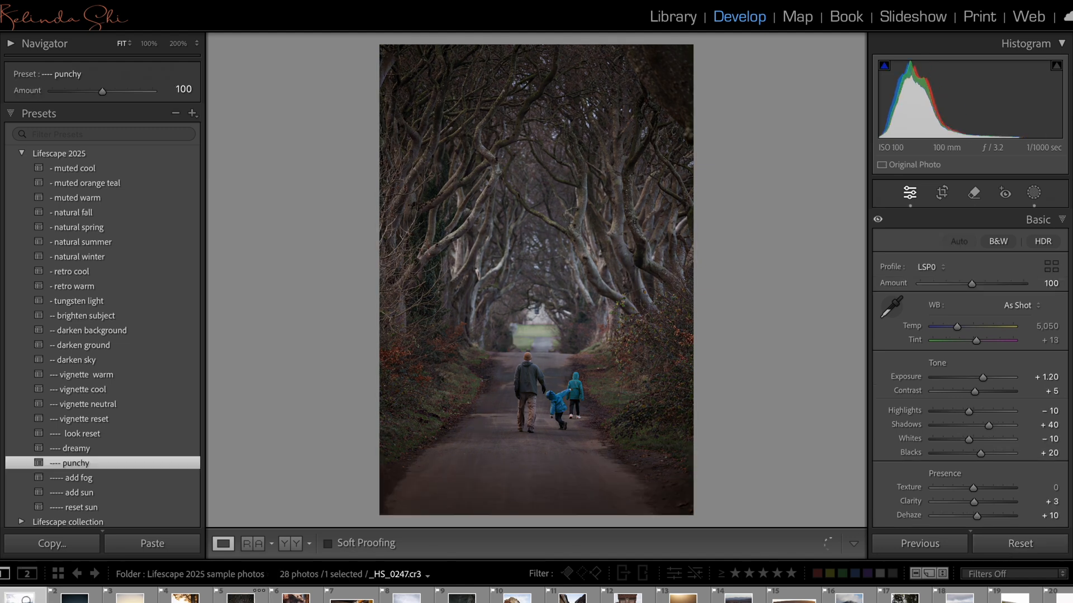
key("Right")
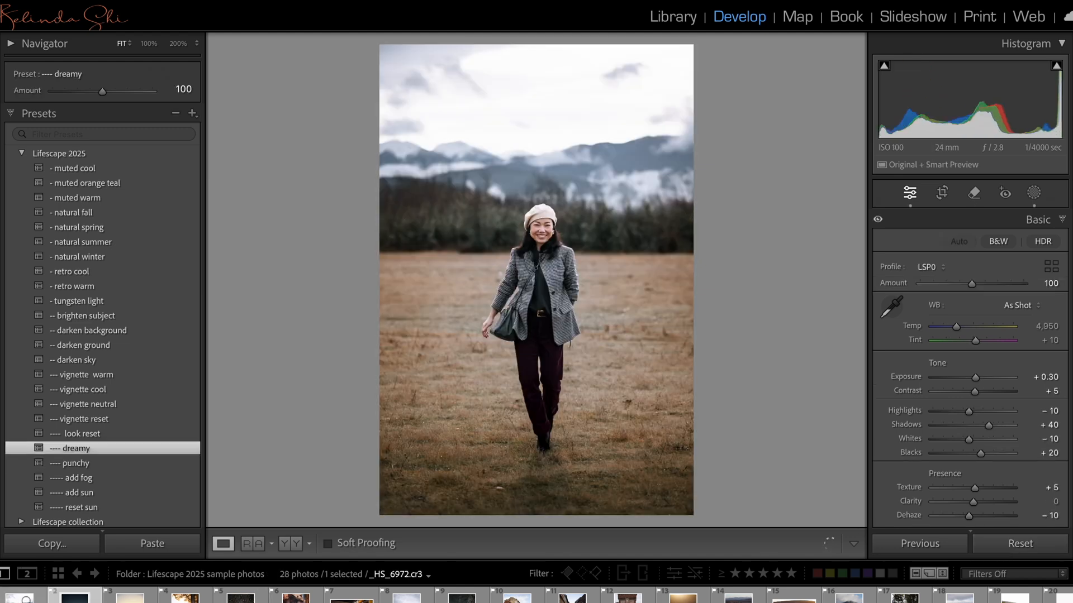
key("Right")
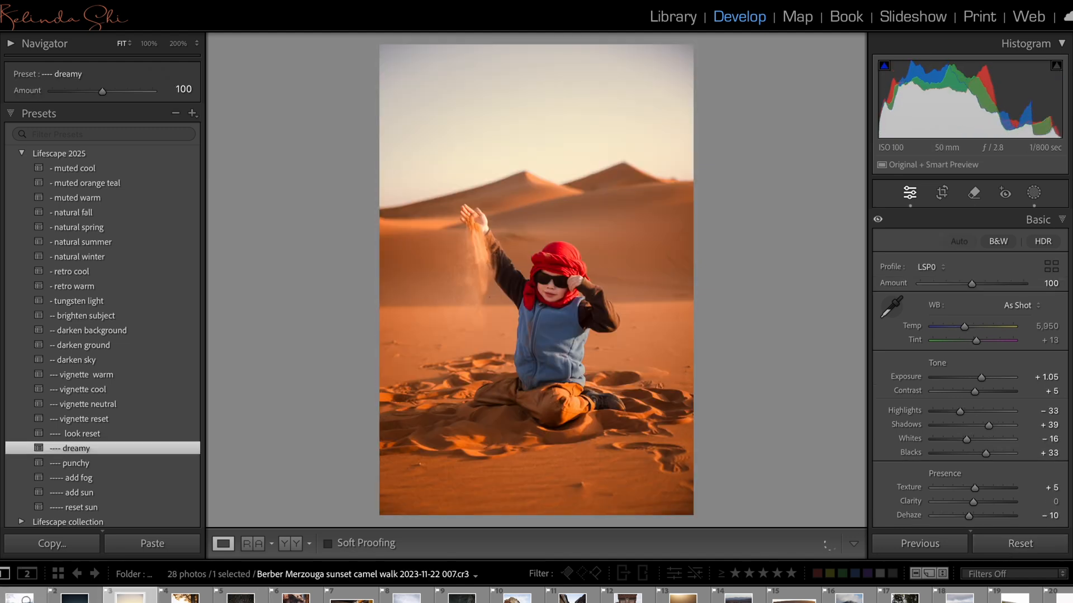
key("Right")
key("Right")
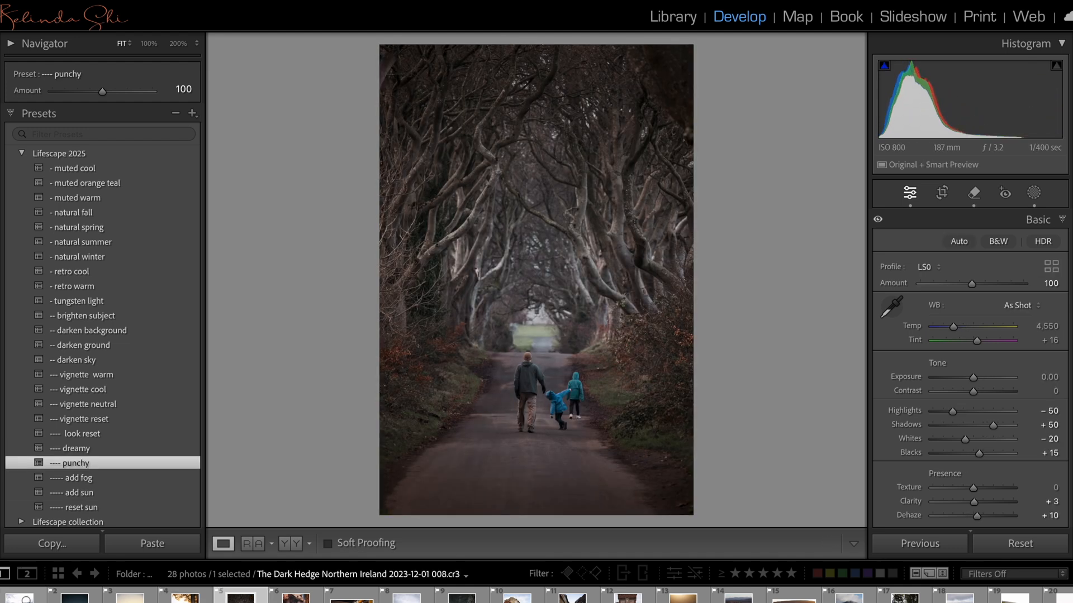
Step: Set the camel photo's exposure to −0.10, try the muted warm, natural spring and natural winter presets and apply muted orange teal
left_click(75, 599)
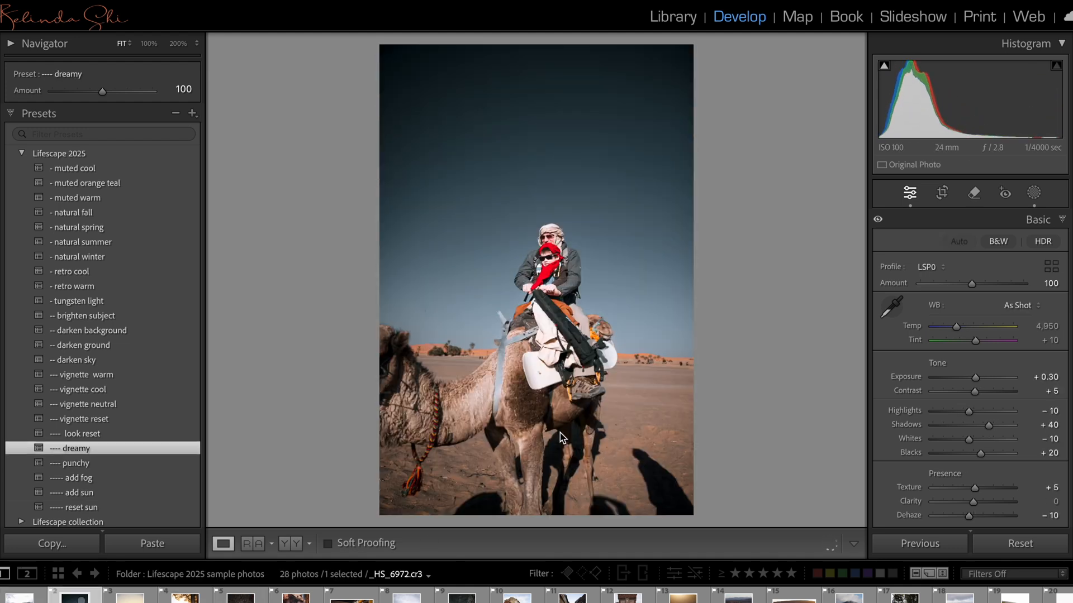
left_click_drag(977, 379, 973, 380)
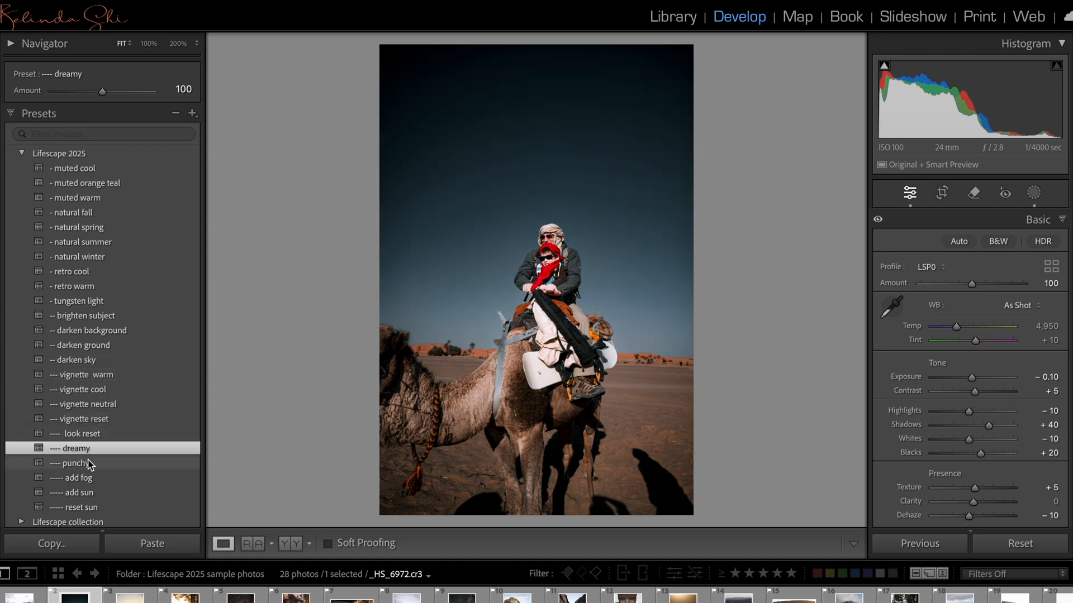
left_click(119, 198)
left_click(116, 228)
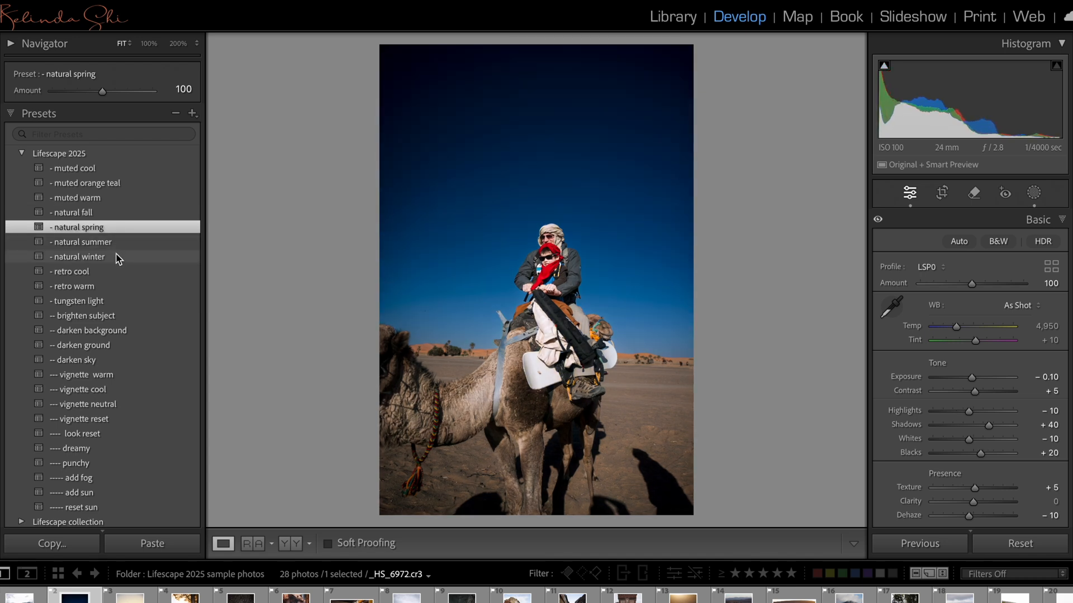
left_click(117, 257)
left_click(139, 186)
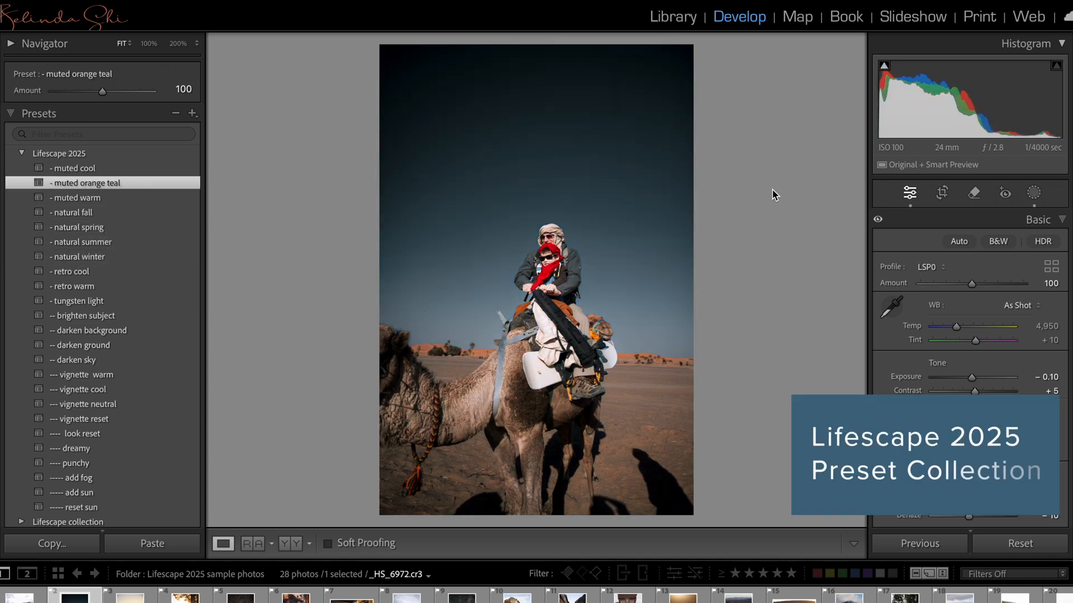